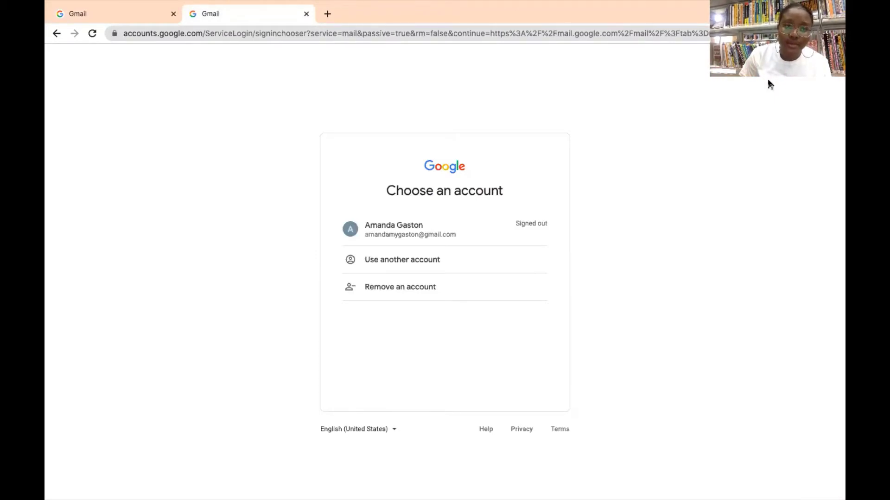
From Gmail's sign-in page, choose to create a new Google account for personal use.
click(424, 265)
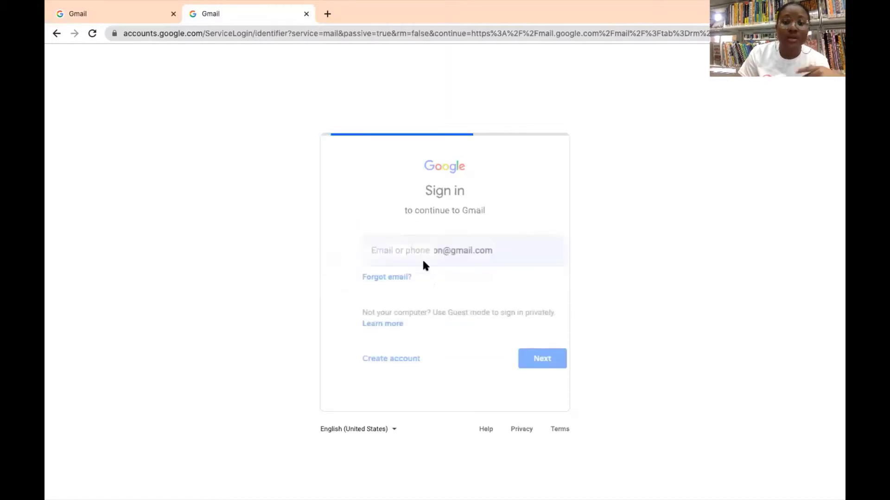
click(423, 262)
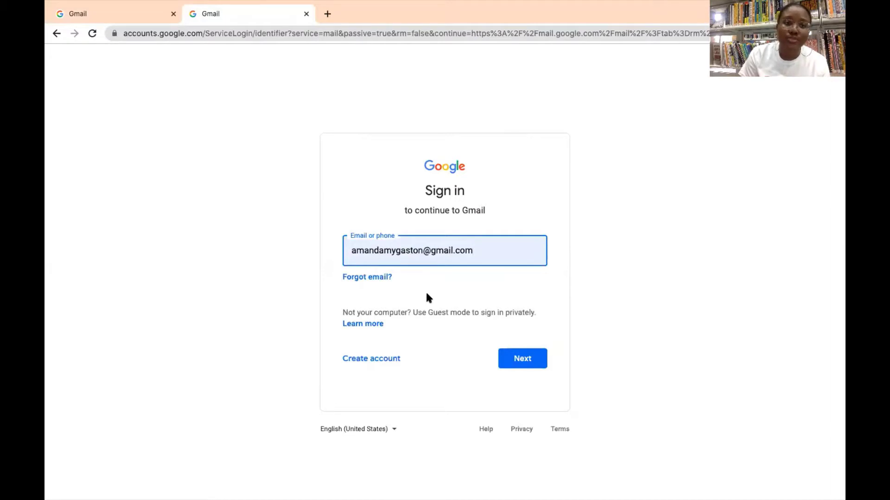
click(358, 363)
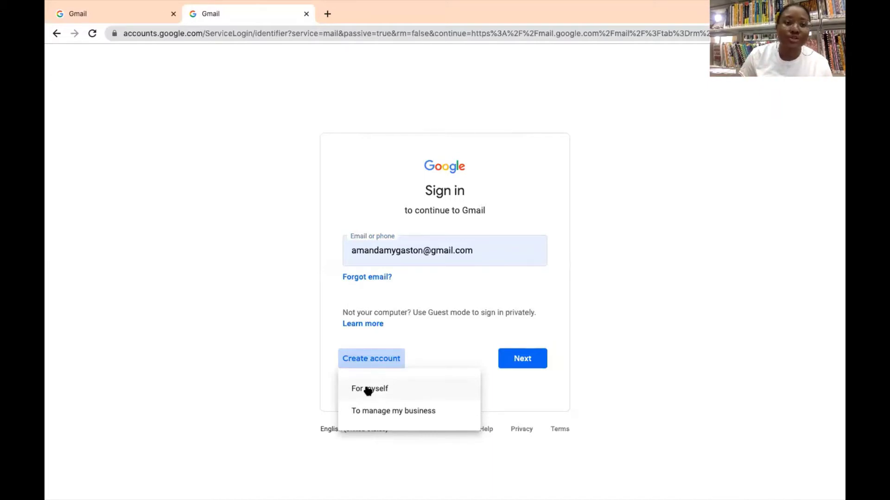
click(368, 391)
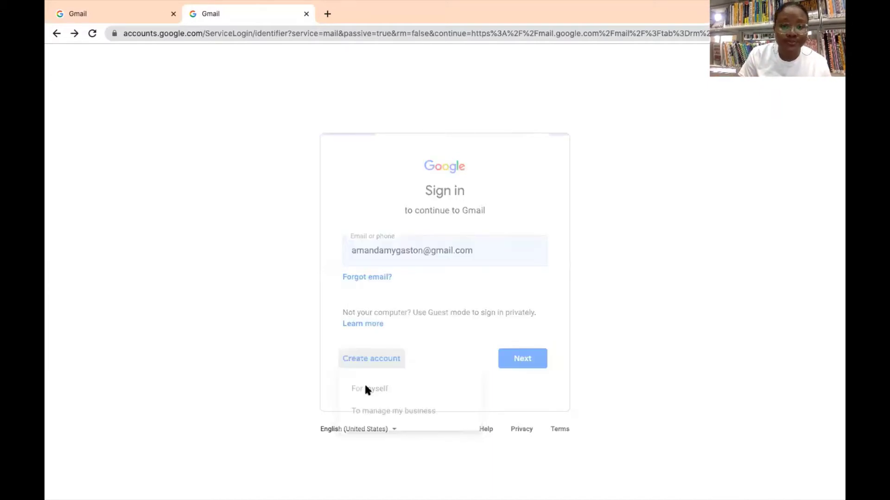
Enter the account holder's first and last name in the signup form.
click(326, 234)
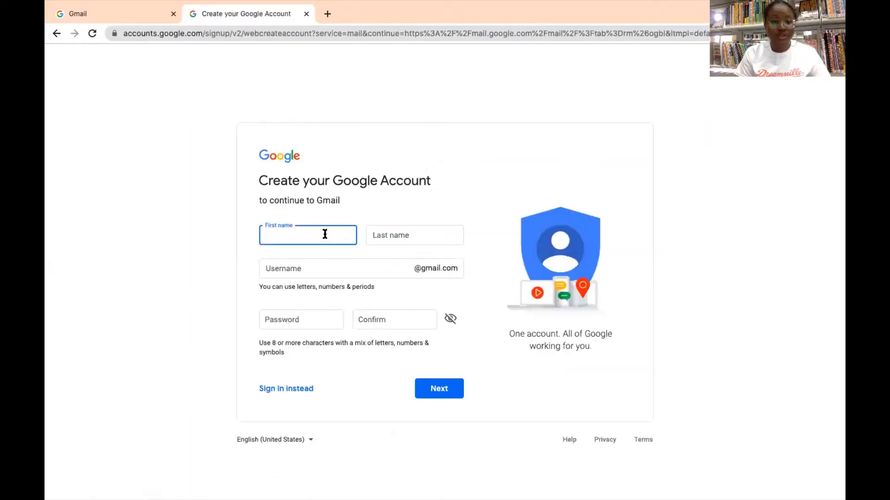
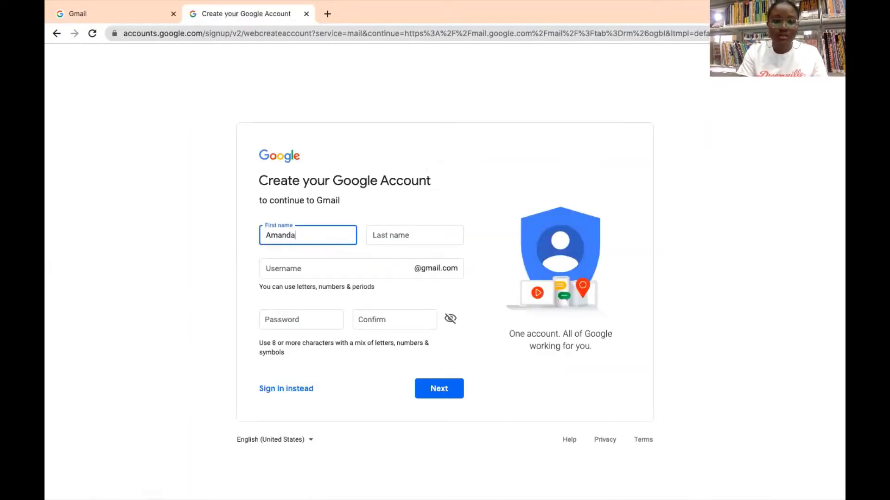
key(Tab)
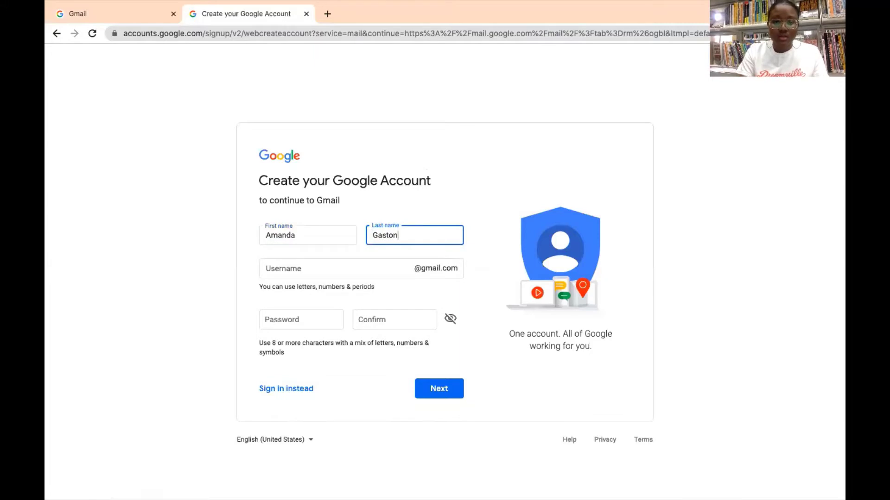
Choose a username and a matching password, then submit the signup form.
click(295, 261)
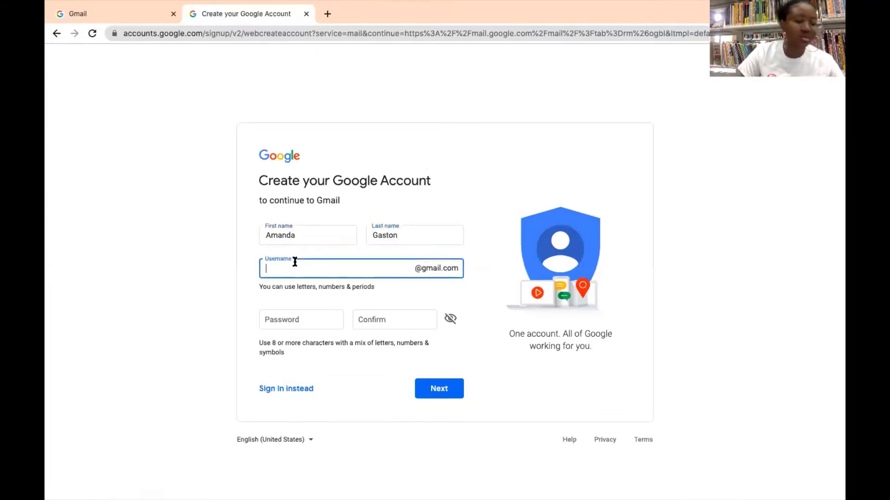
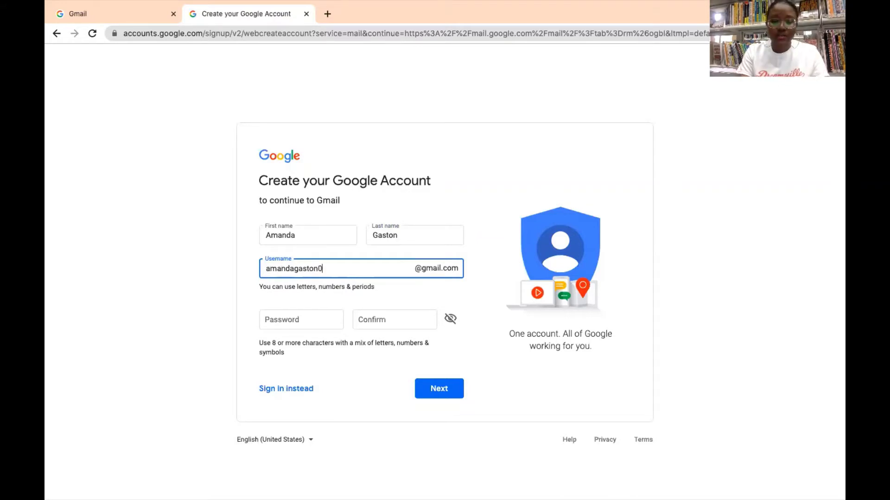
click(291, 321)
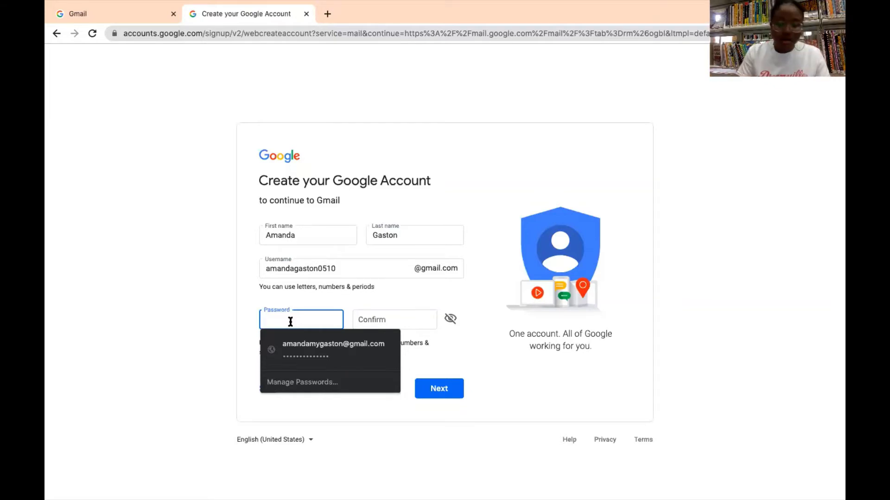
text(******)
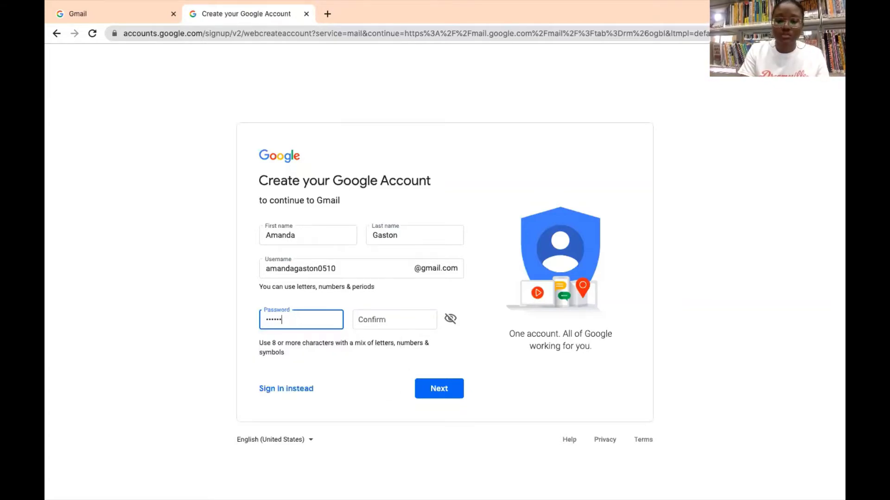
text(****)
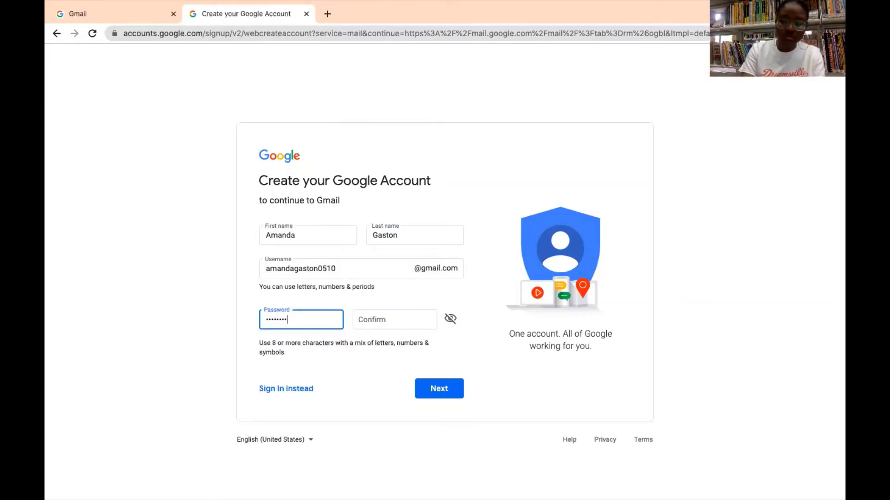
text(***)
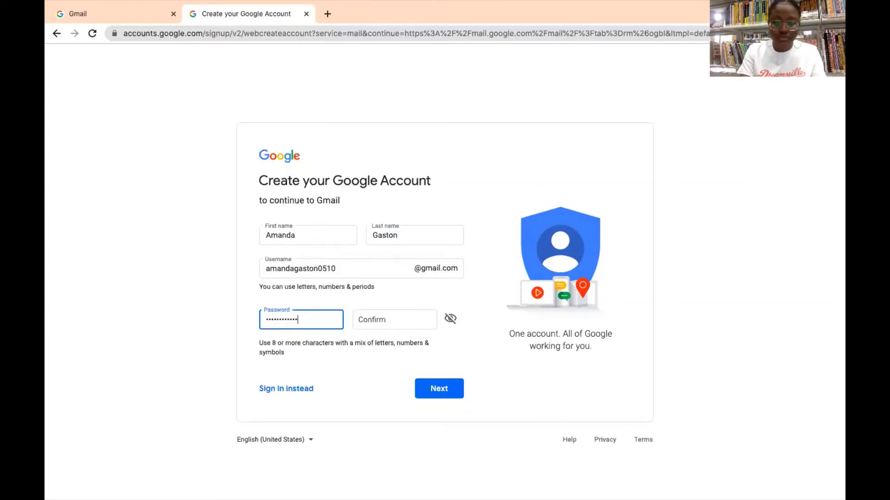
text(*)
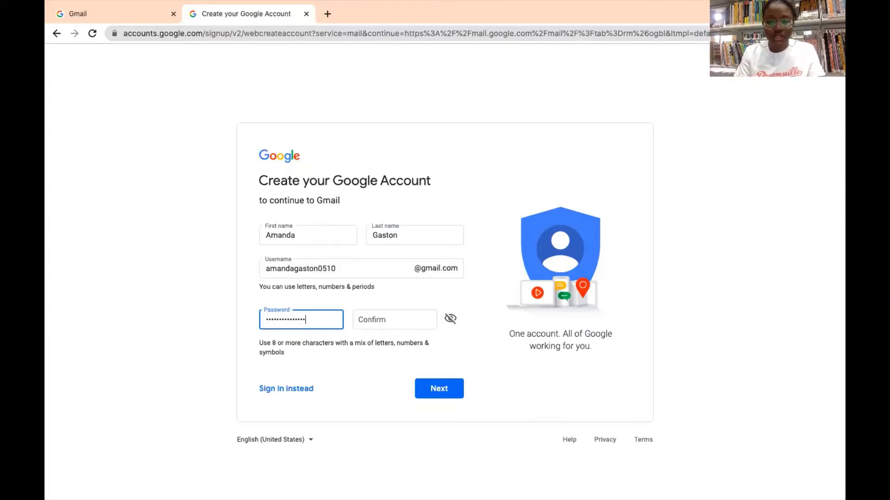
click(395, 319)
text(*******)
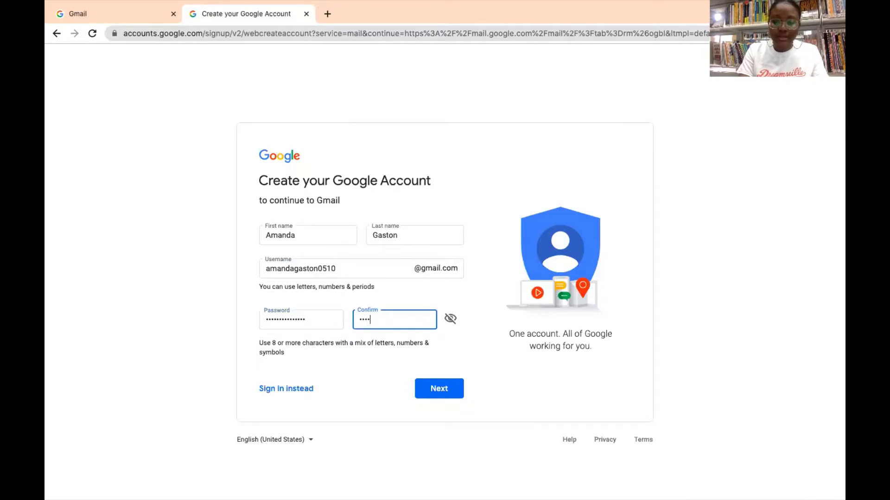
text(***)
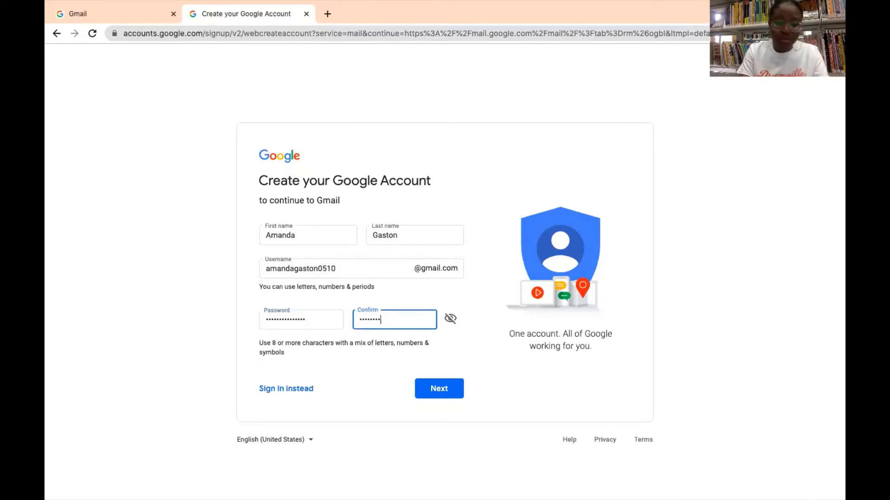
text(*****)
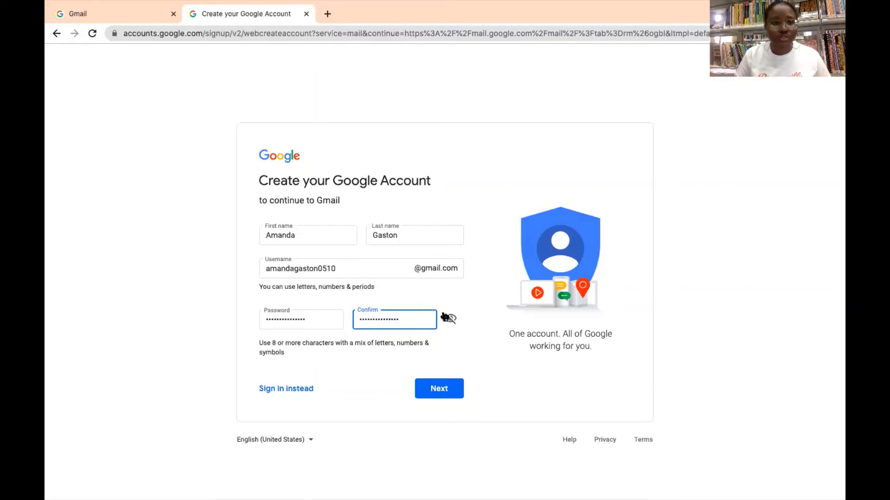
click(442, 389)
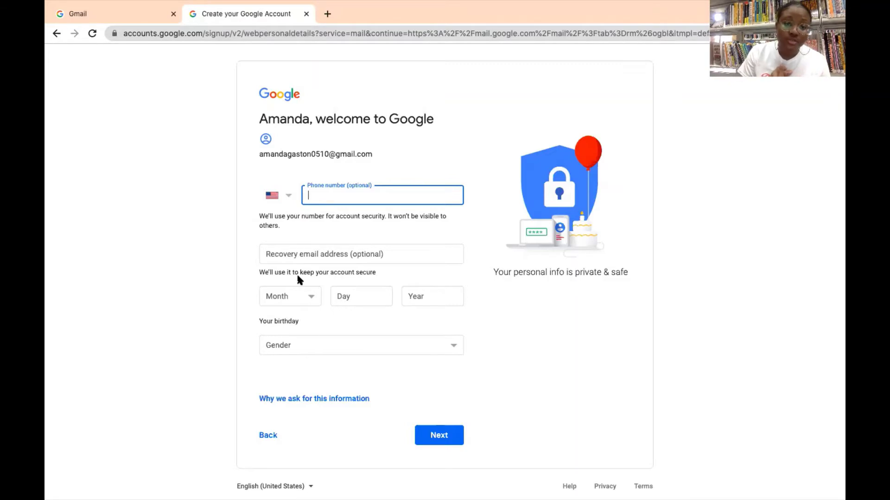
Enter birthday May 23, 1995 and select Female as the gender.
click(298, 296)
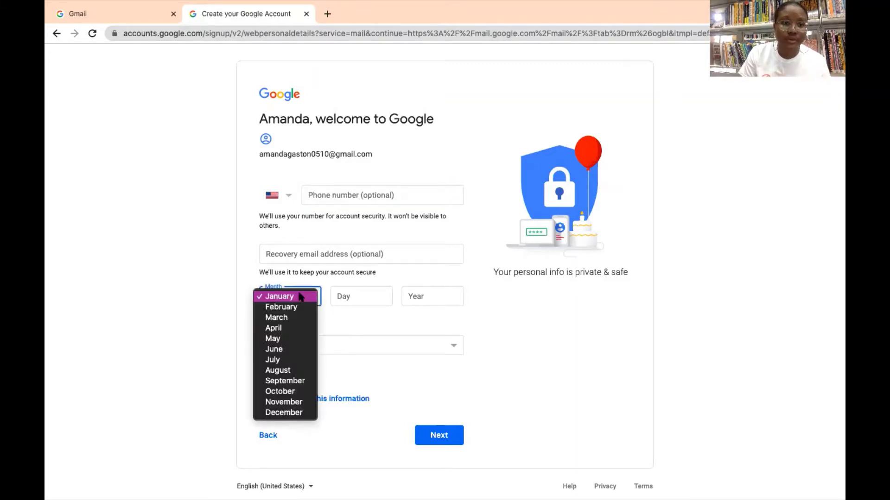
click(273, 338)
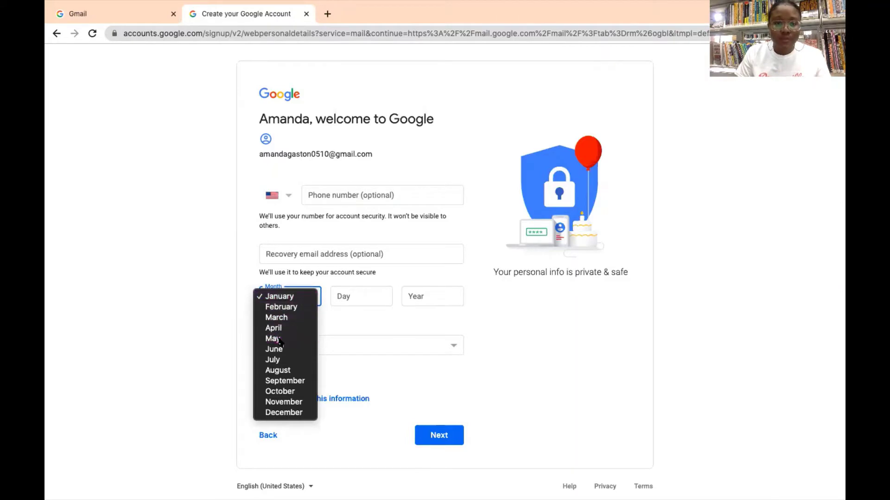
click(360, 295)
text(23)
key(Tab)
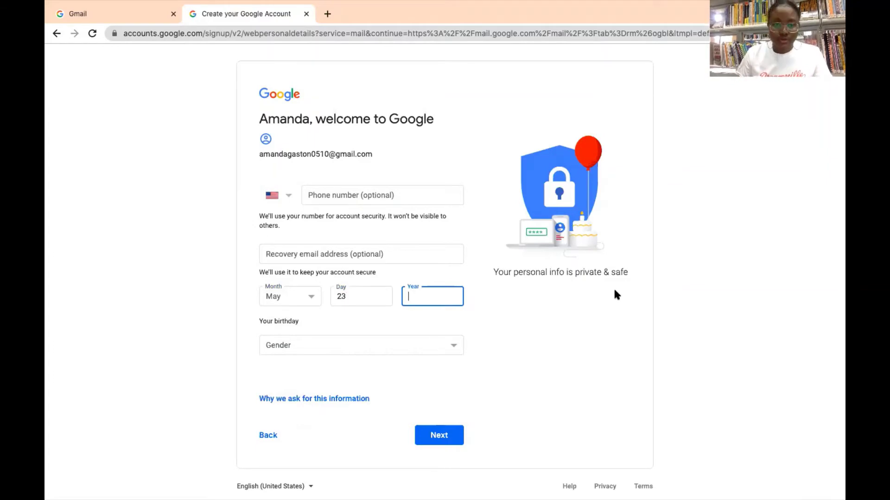
text(1995)
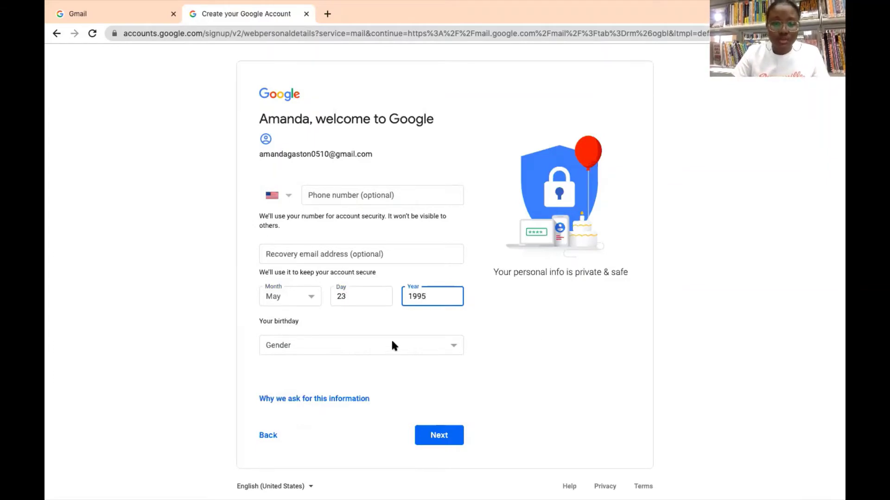
click(392, 346)
click(341, 345)
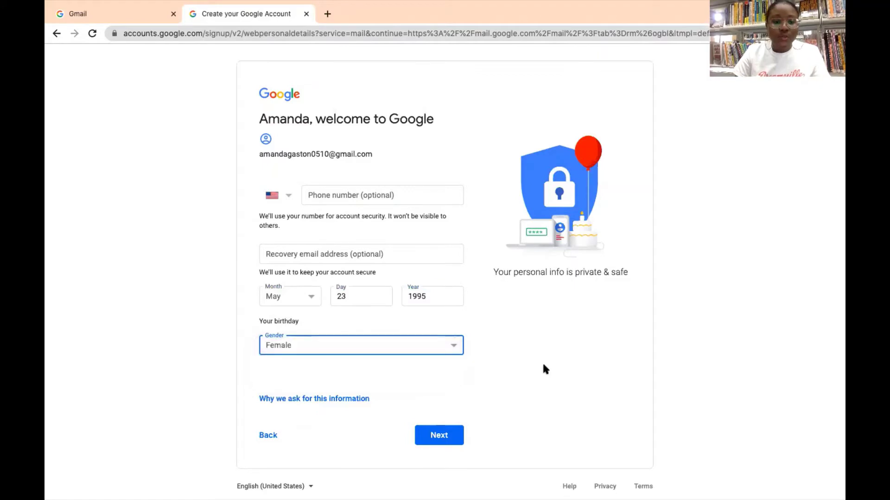
click(543, 365)
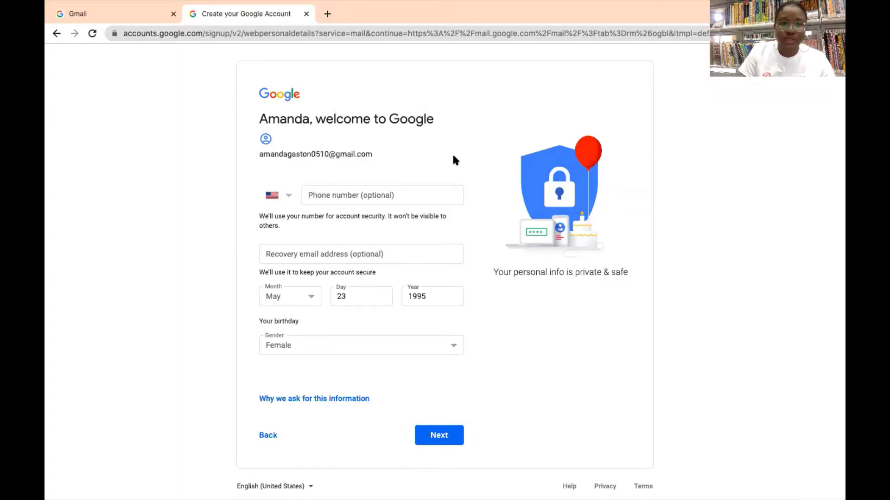
Submit the birthday and gender, then agree to Google's Privacy and Terms.
click(434, 435)
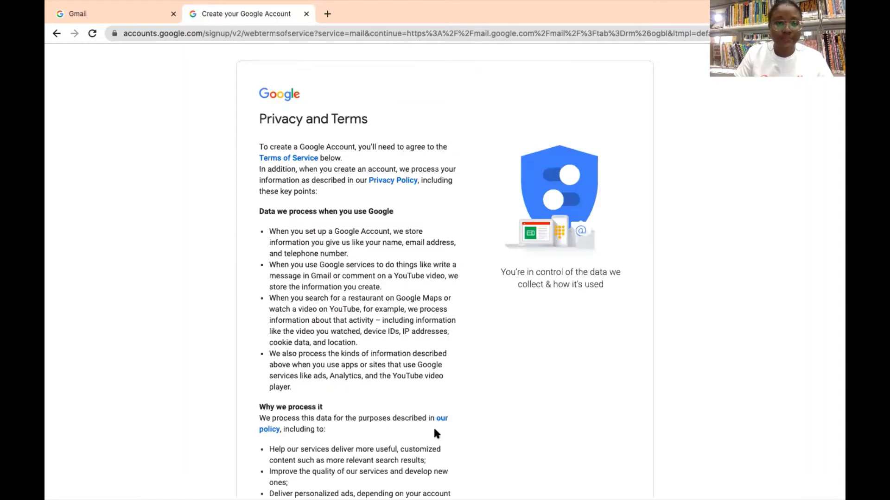
scroll(222, 168, down, 2)
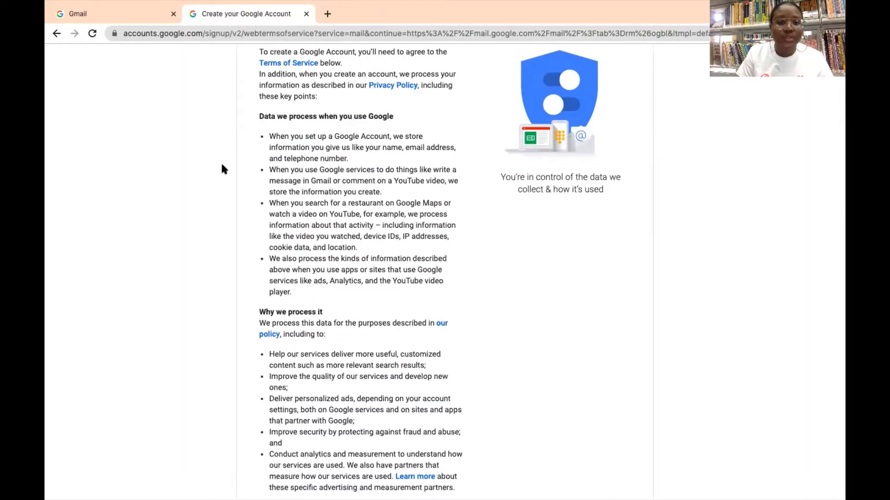
scroll(222, 168, down, 6)
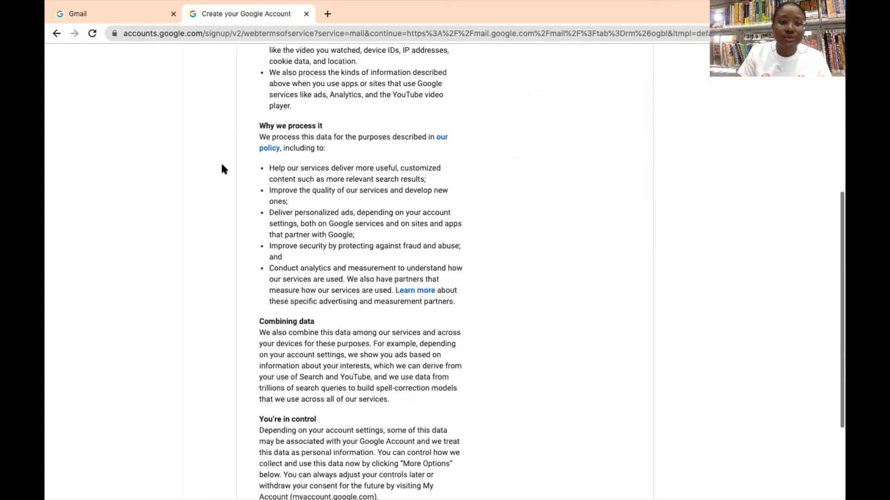
scroll(222, 169, down, 1)
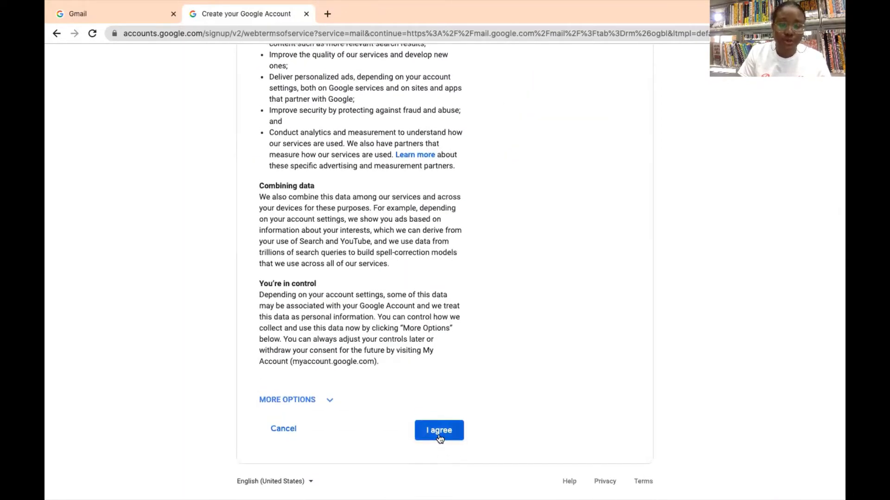
click(439, 431)
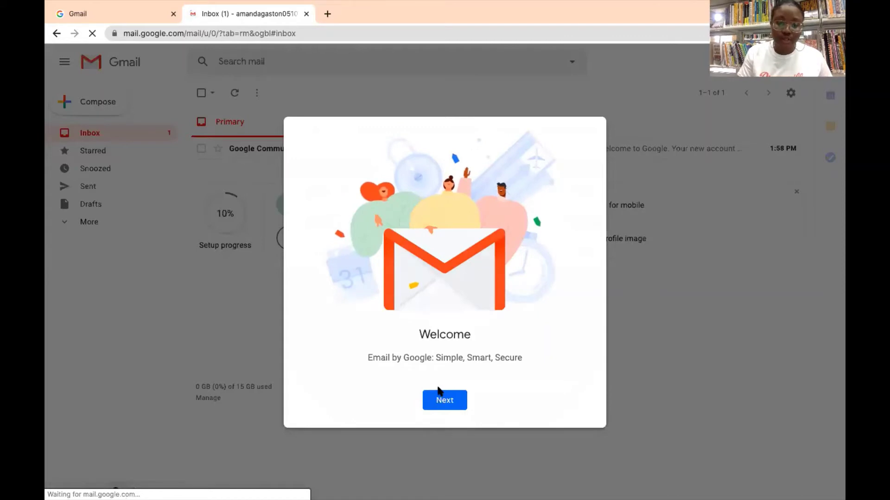
Get past the welcome screen, preview Comfortable and Compact, and keep the Default density.
click(440, 399)
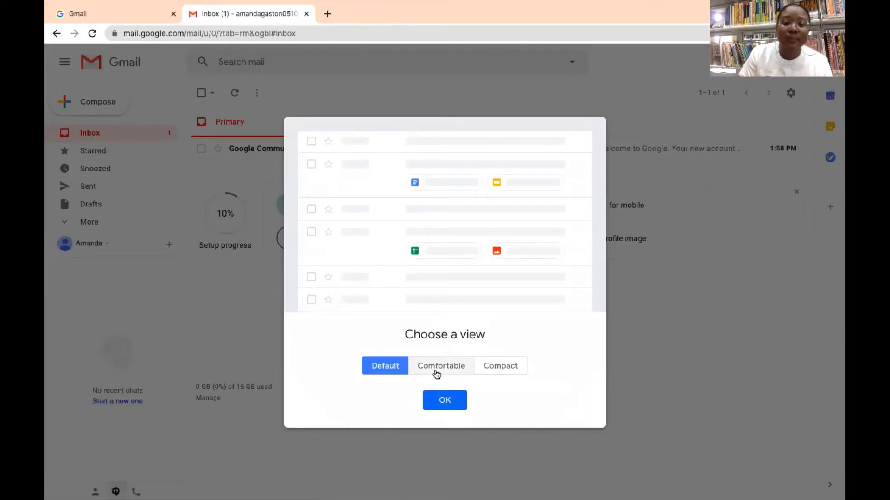
click(436, 373)
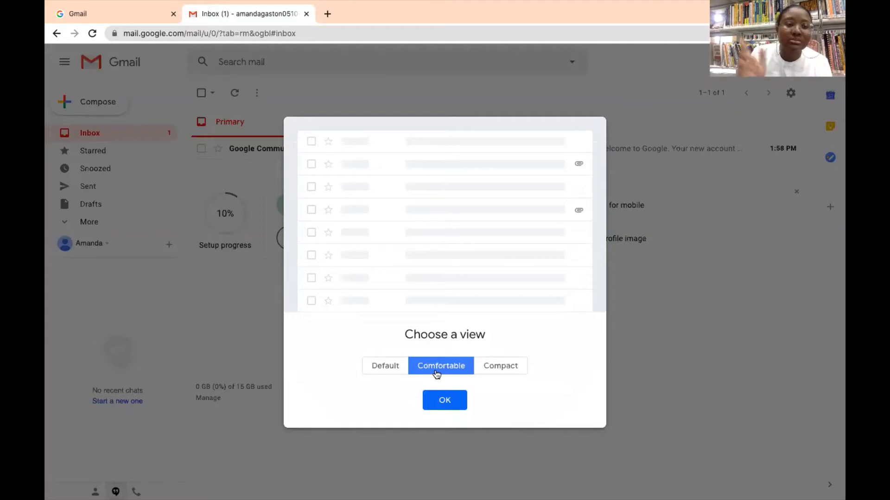
click(499, 369)
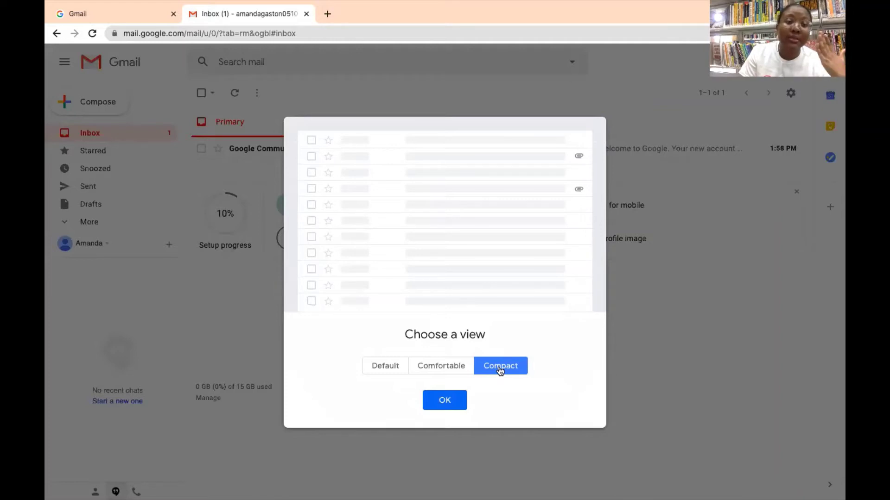
click(404, 367)
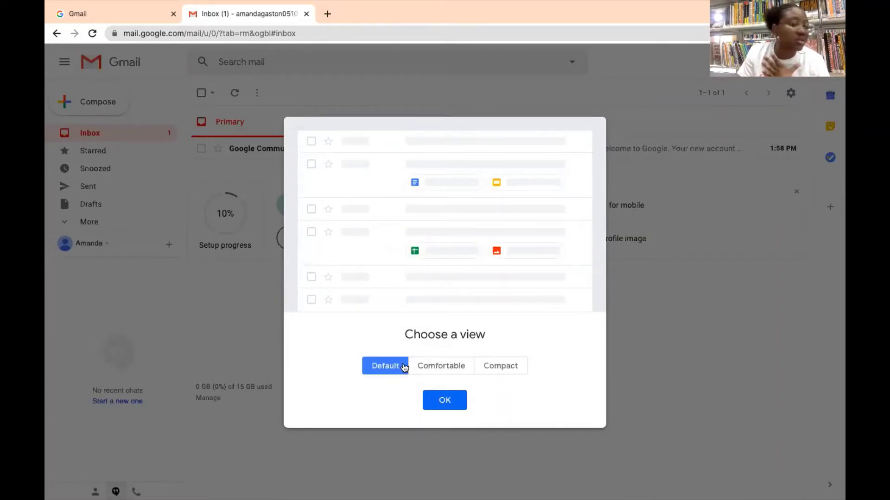
click(452, 404)
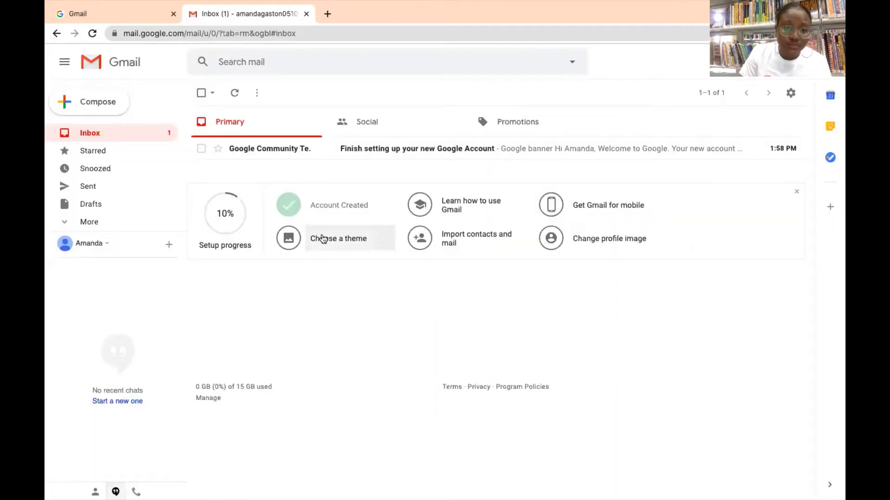
Apply and save the purple jellyfish photo theme for the inbox.
click(323, 239)
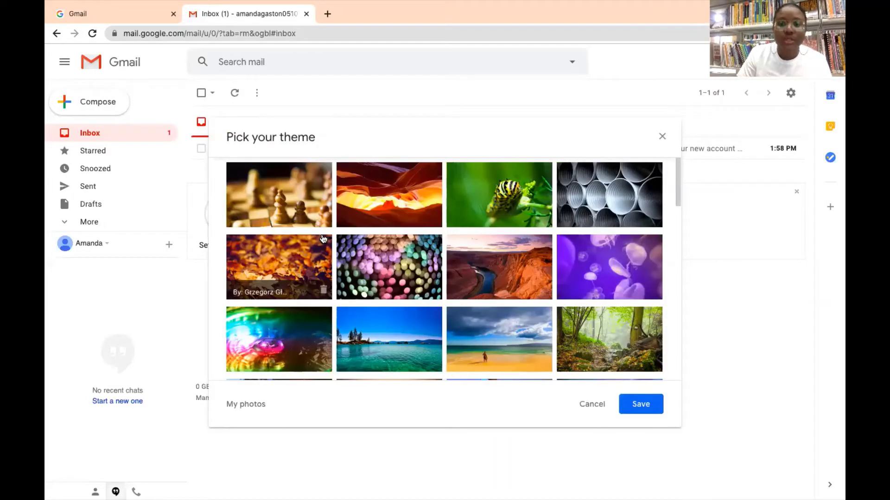
scroll(484, 278, down, 8)
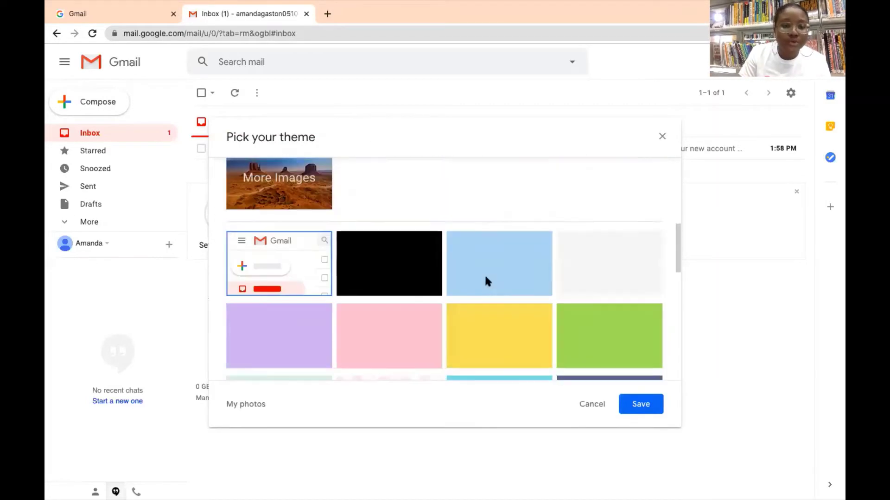
scroll(485, 278, down, 9)
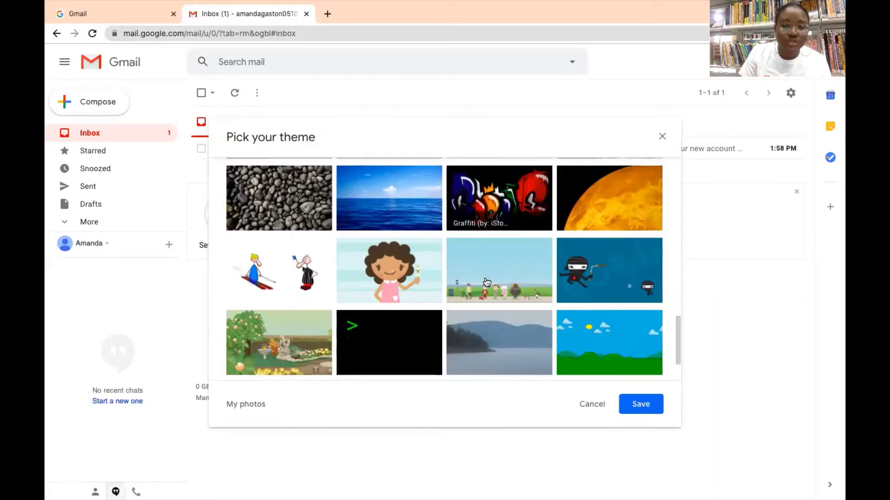
scroll(486, 282, down, 2)
scroll(486, 282, up, 10)
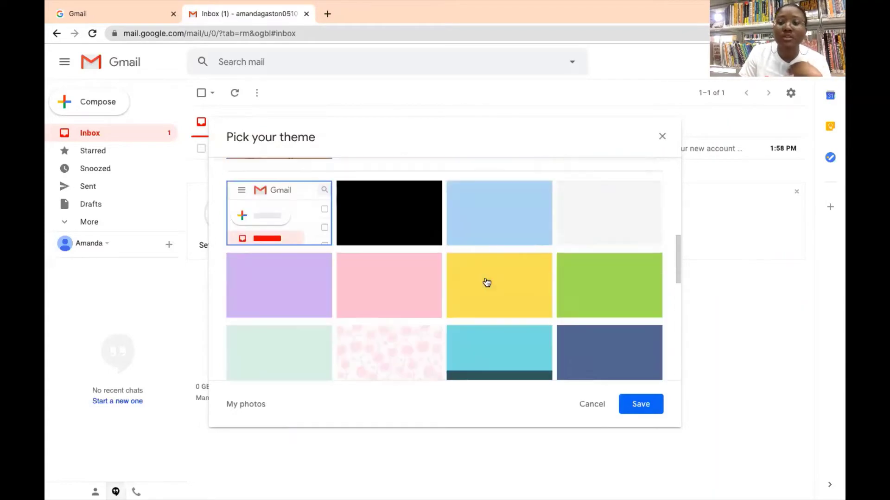
scroll(485, 280, up, 5)
click(629, 173)
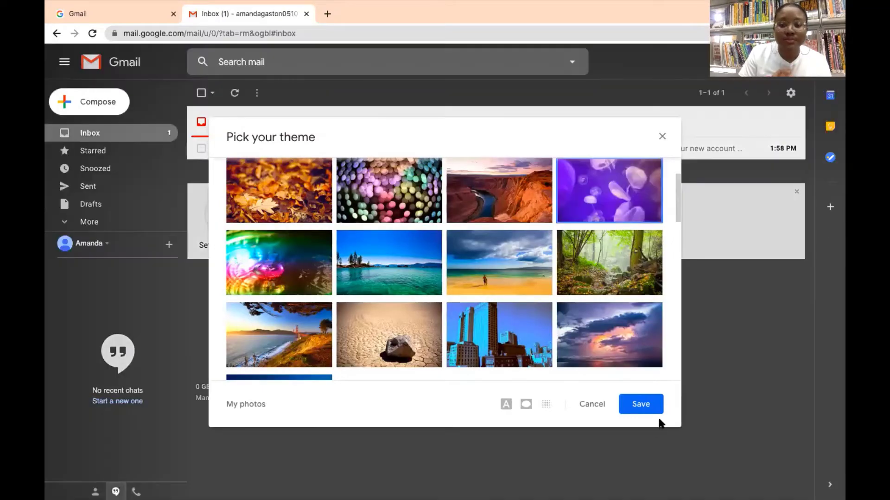
click(654, 408)
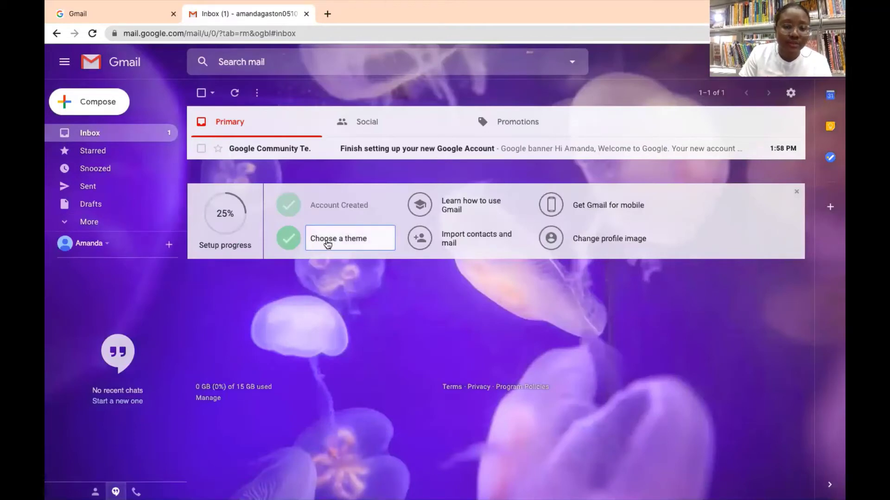
click(327, 242)
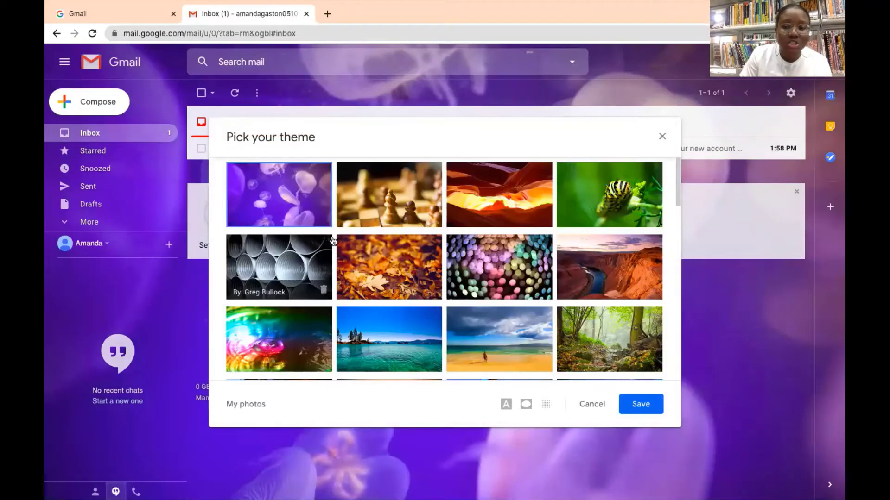
click(639, 405)
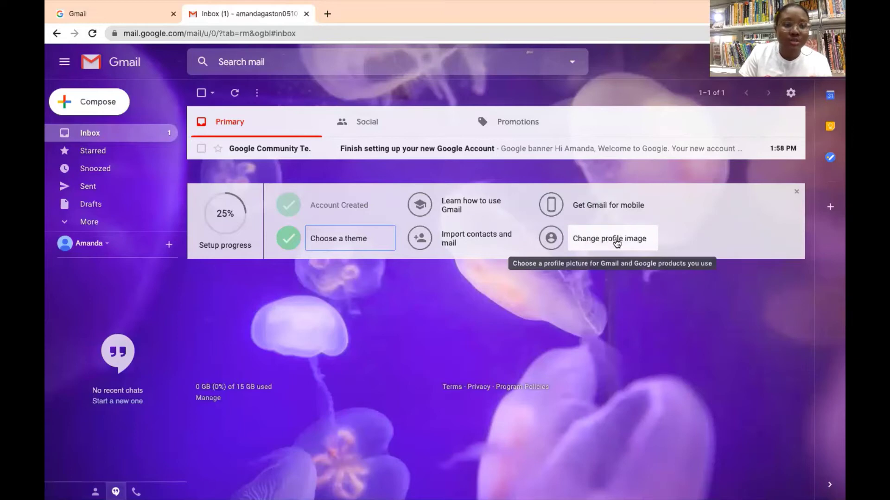
Browse the profile photo chooser's Your photos and Upload tabs, then close it without a photo.
click(616, 242)
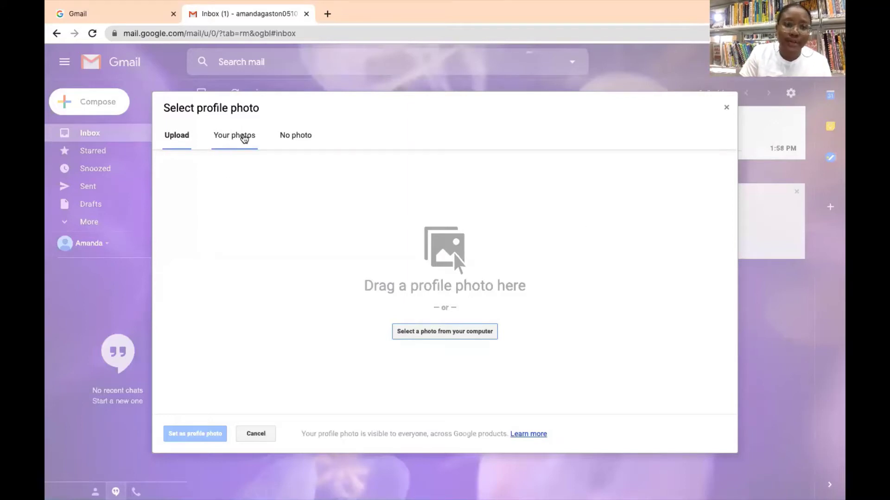
click(244, 137)
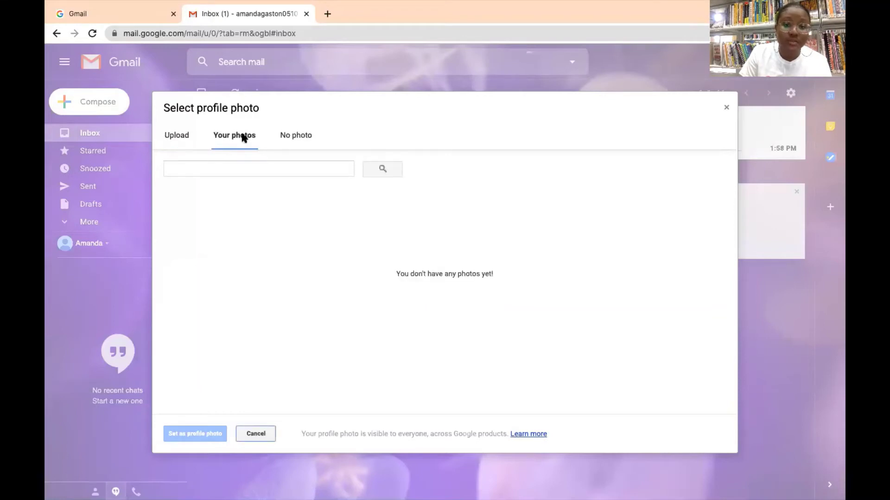
click(174, 136)
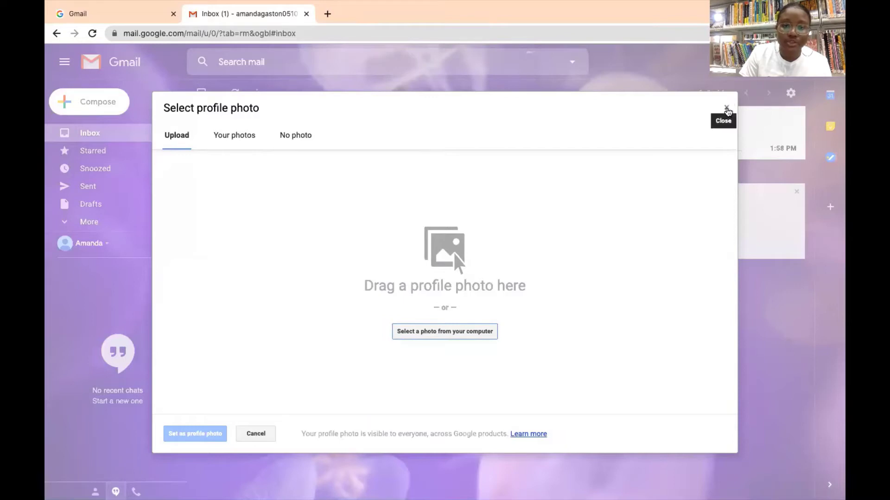
click(727, 110)
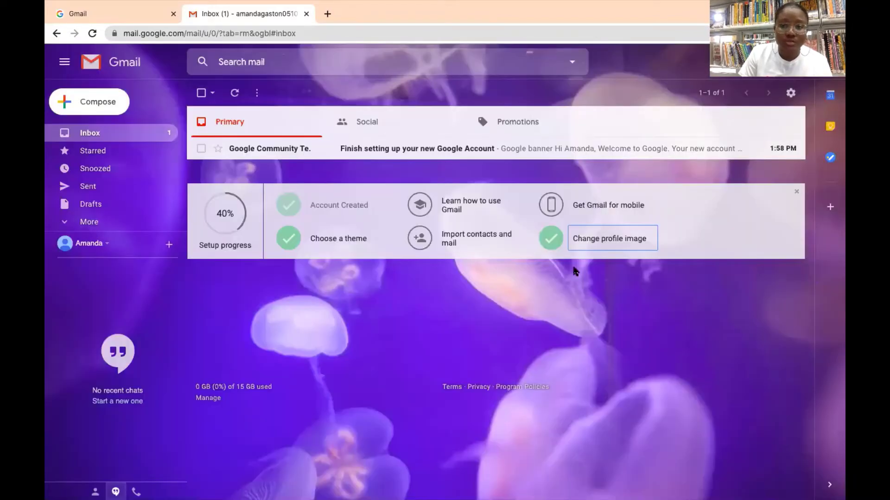
Tick off the mobile, learn-Gmail and import steps, then open the 'Finish setting up' email.
click(557, 214)
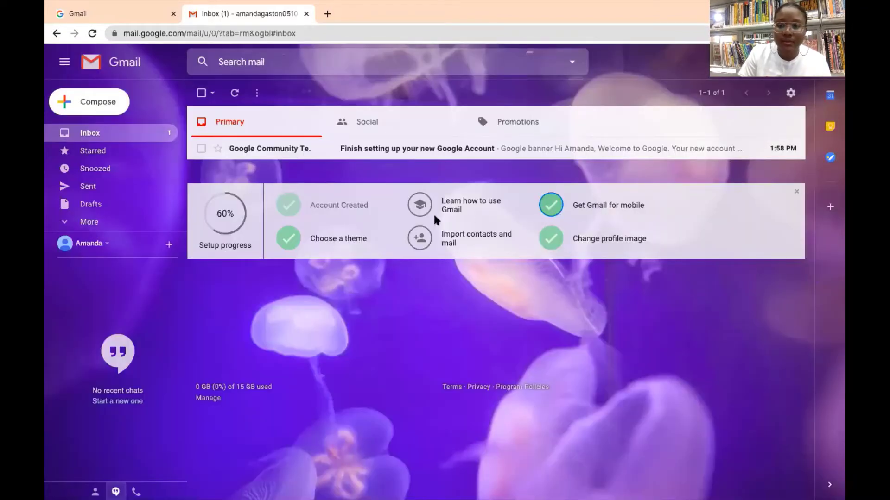
click(428, 208)
click(420, 242)
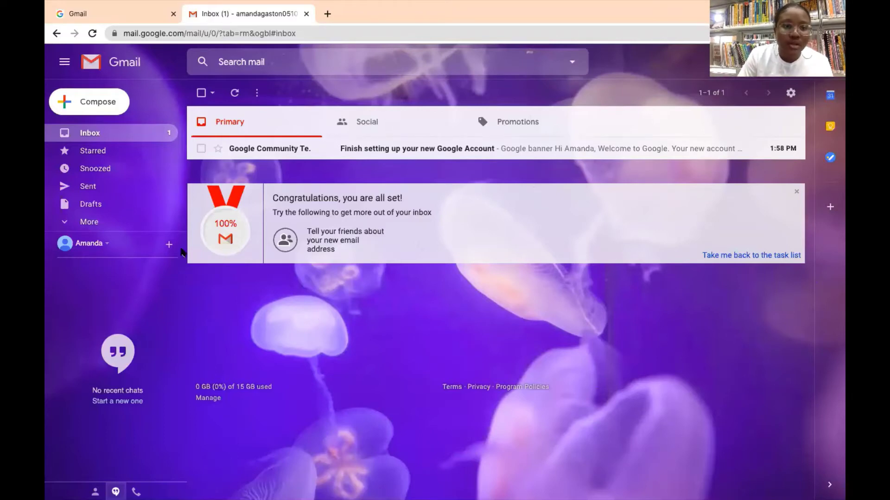
click(295, 151)
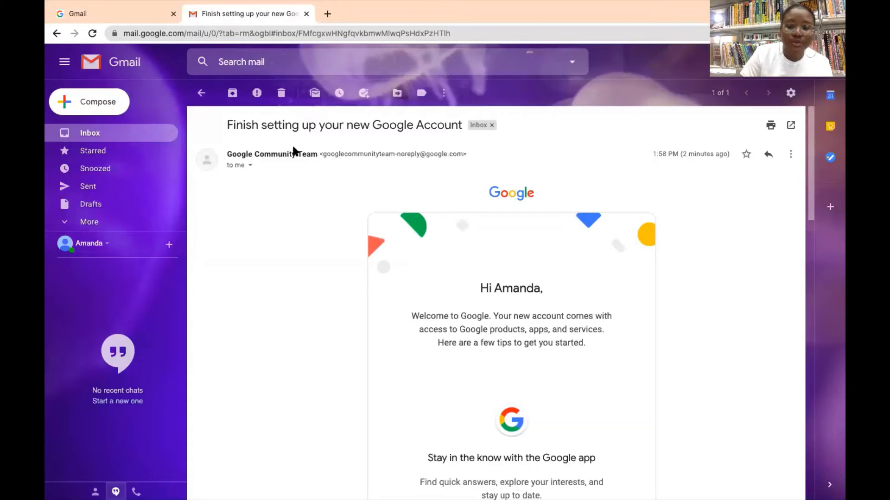
Read through the welcome email's tips, then start a blank new message.
scroll(491, 275, down, 7)
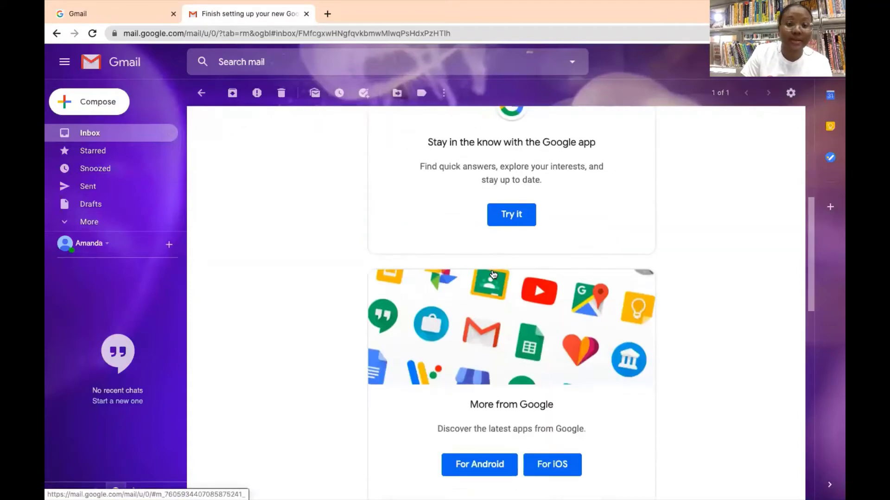
scroll(493, 274, down, 2)
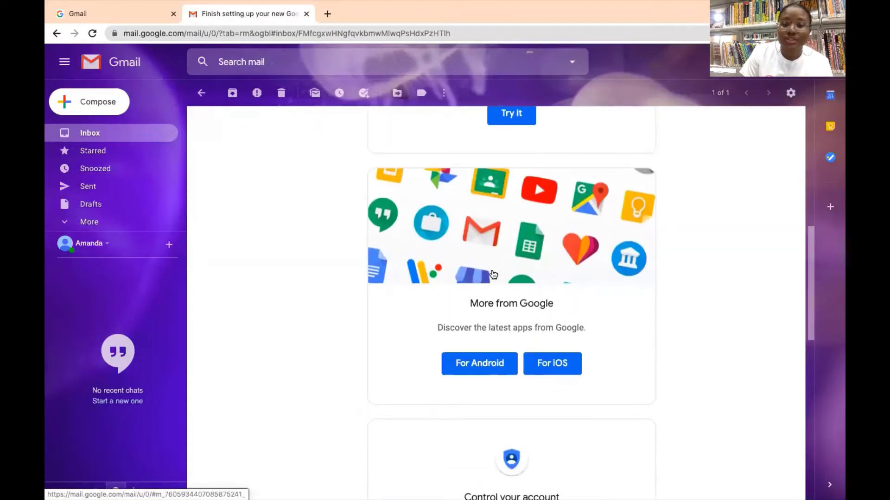
scroll(492, 274, down, 3)
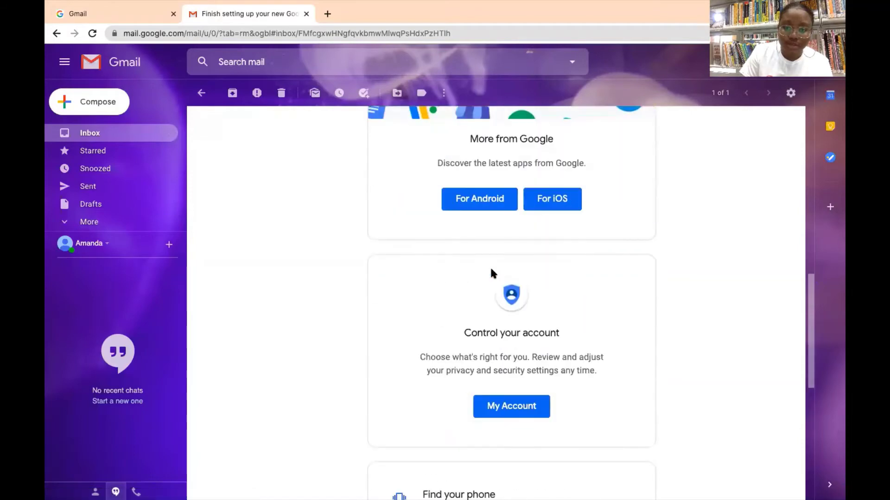
scroll(491, 270, down, 3)
scroll(492, 273, down, 1)
scroll(493, 274, down, 3)
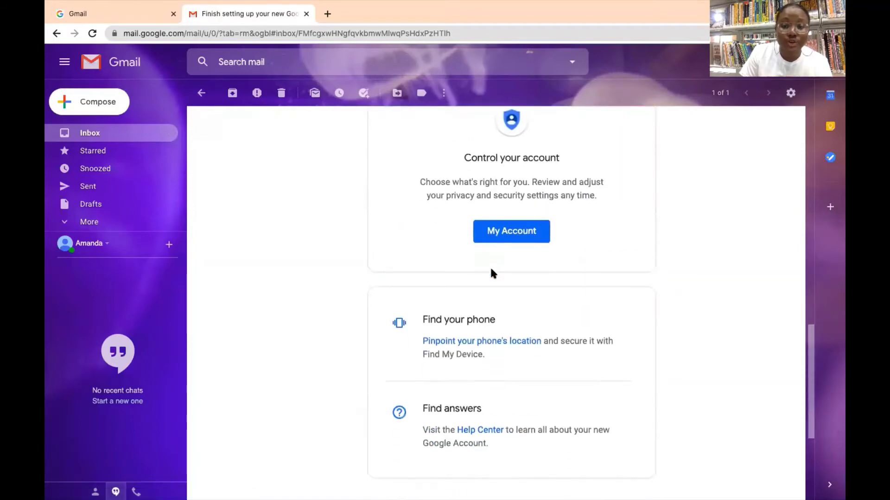
scroll(491, 269, down, 1)
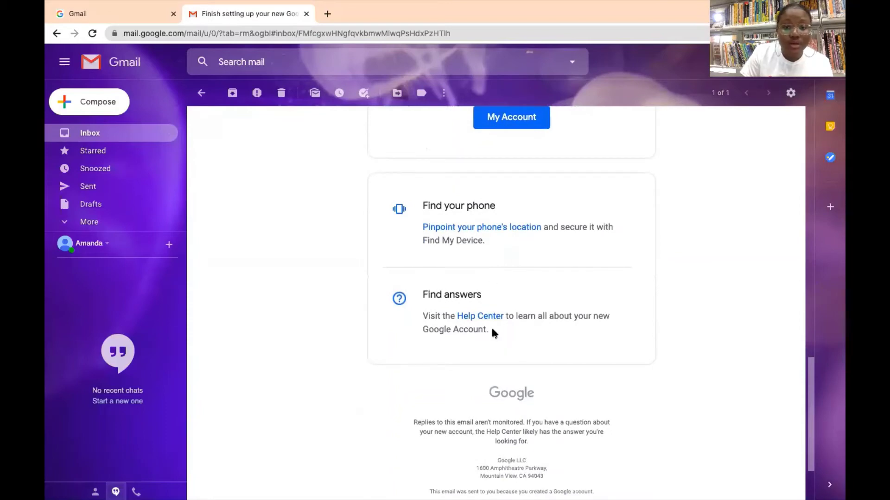
scroll(410, 309, up, 15)
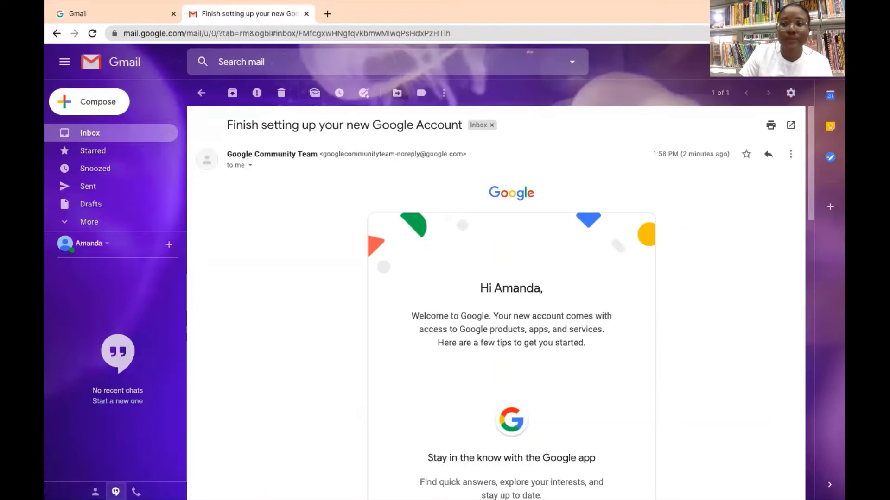
click(114, 113)
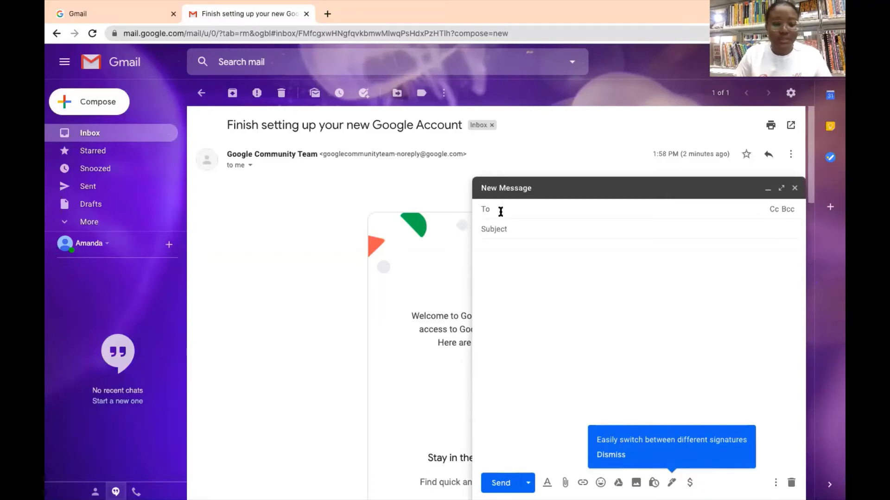
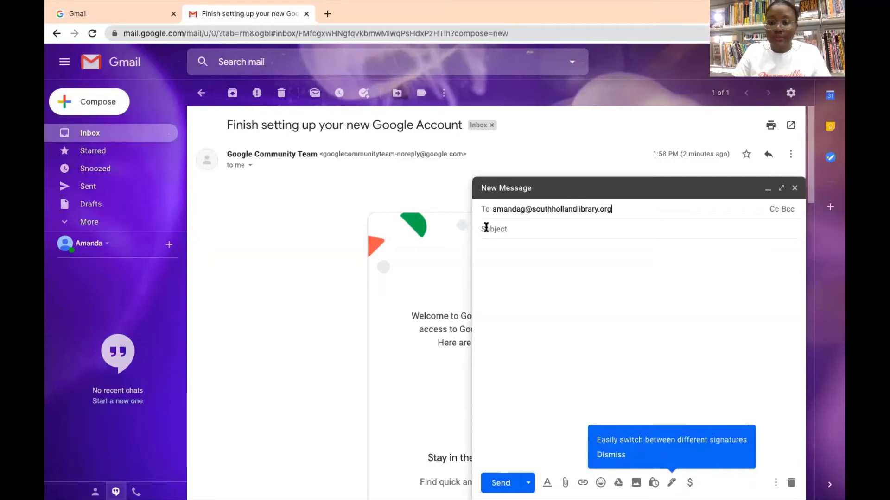
Address the draft to the recovery email address with subject 'tester'.
click(528, 228)
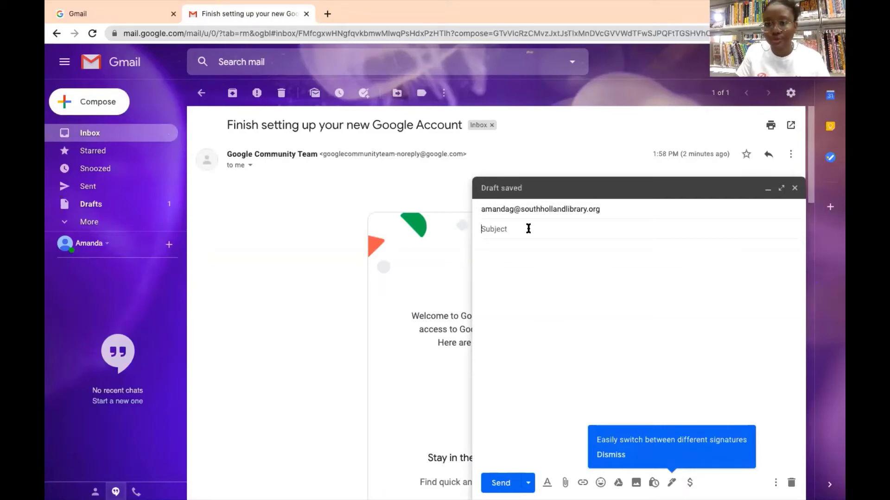
text(tester)
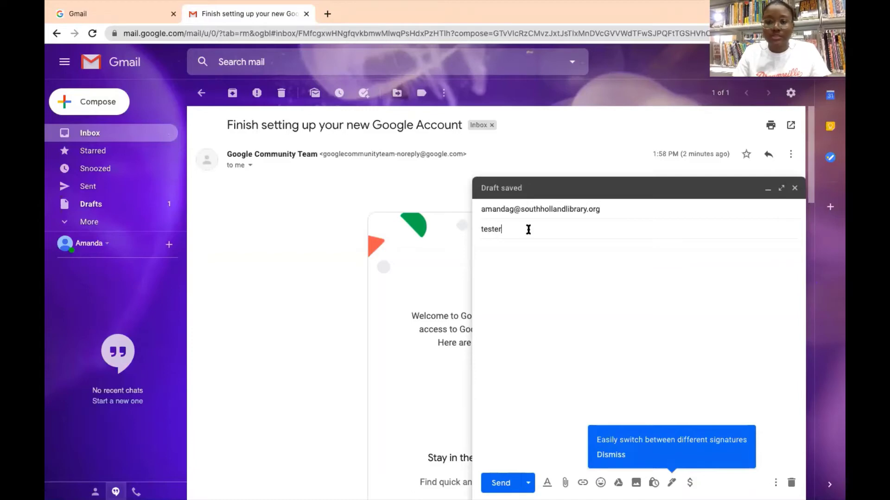
Write the body 'Hey Me... This is a tester!!!' and sign it with the account holder's name.
click(540, 272)
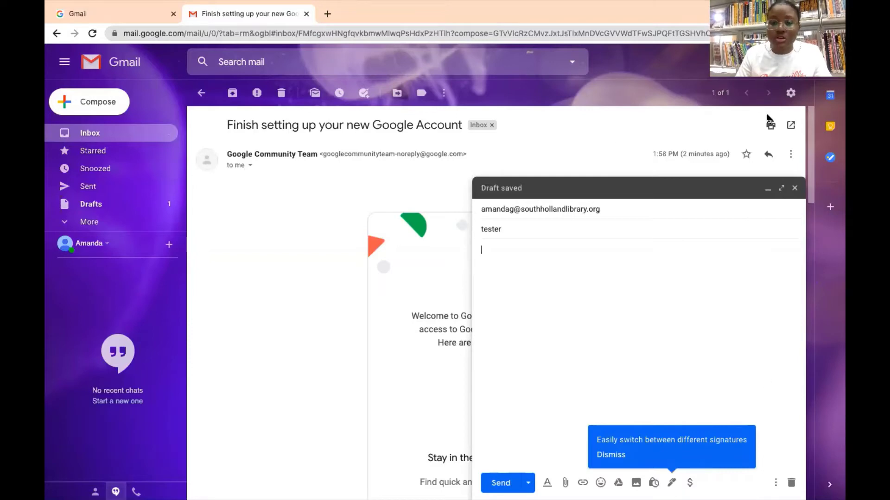
text(Hi )
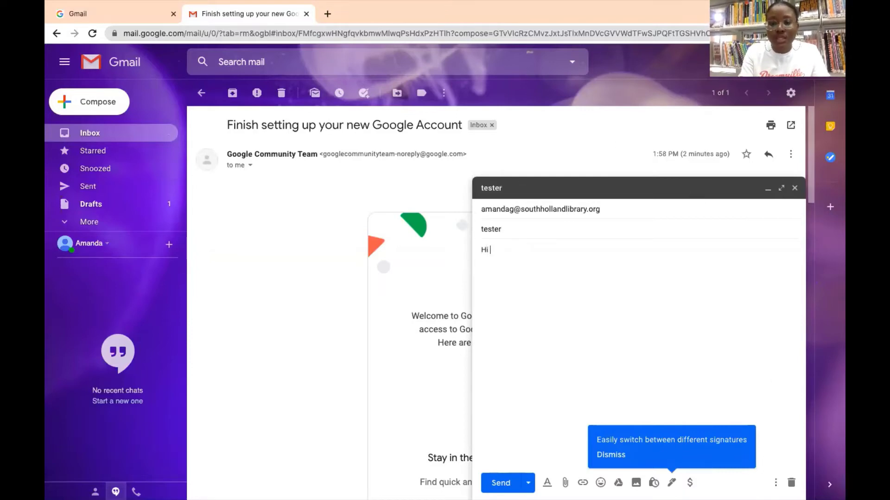
text(y Me)
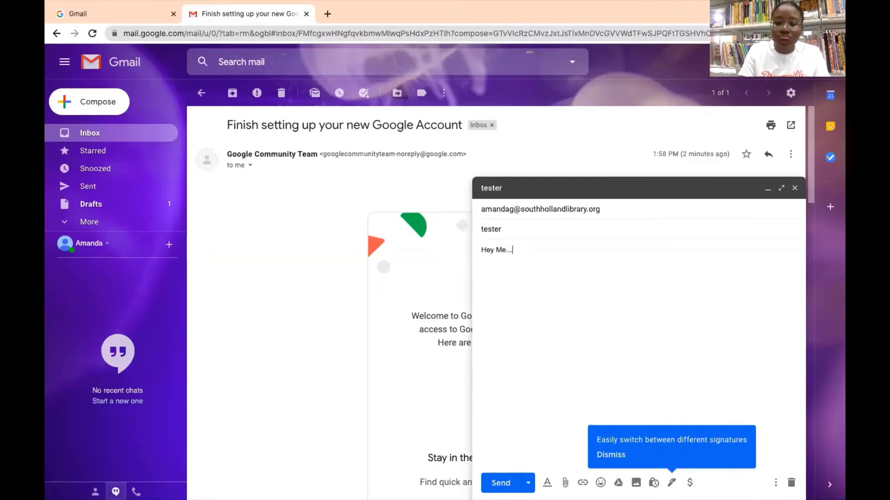
text(...)
key(Return)
text(This is)
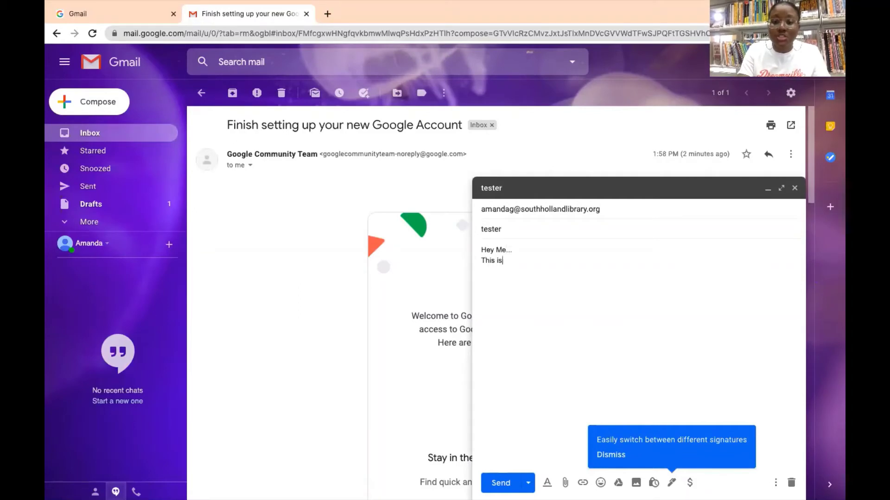
text( a tester)
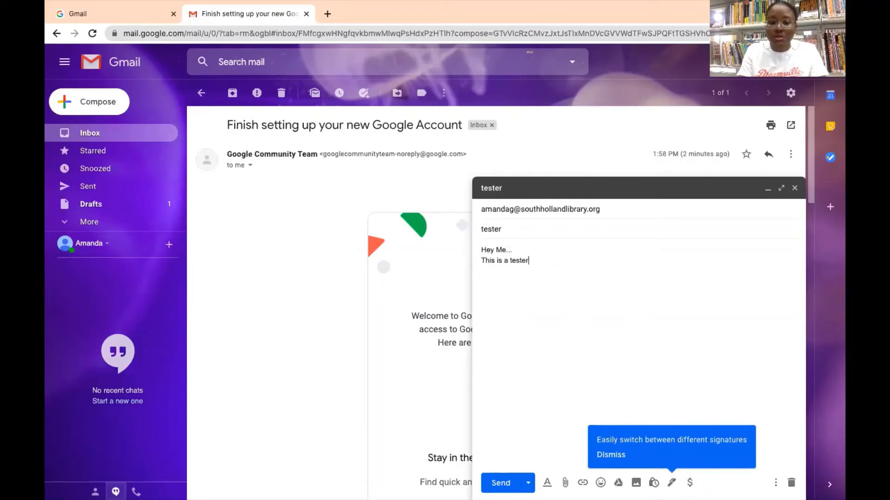
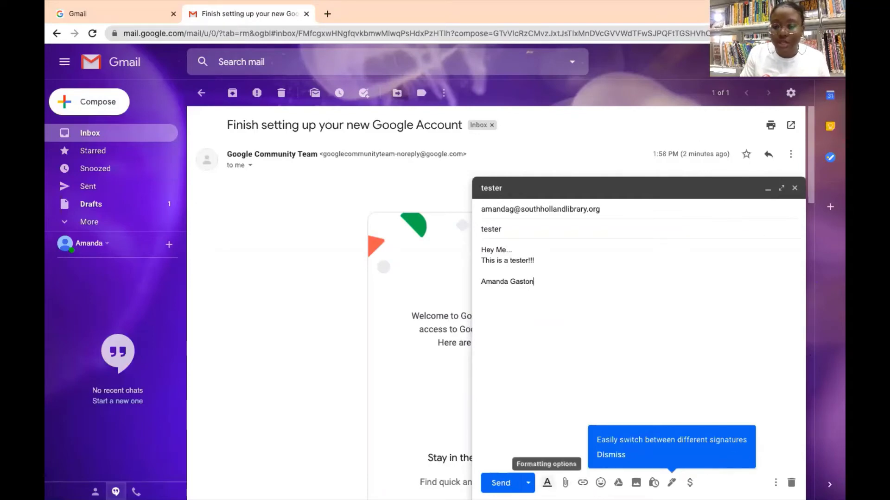
Show the formatting bar and change the draft's body font to Garamond.
click(547, 483)
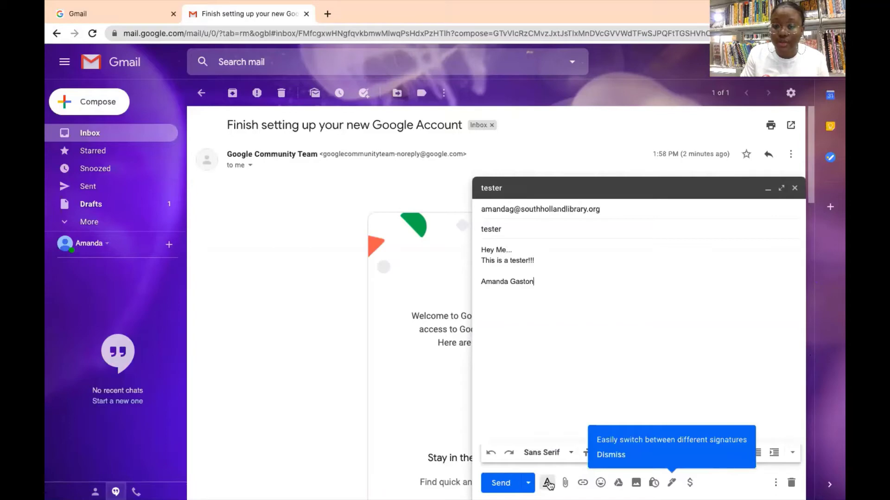
click(608, 456)
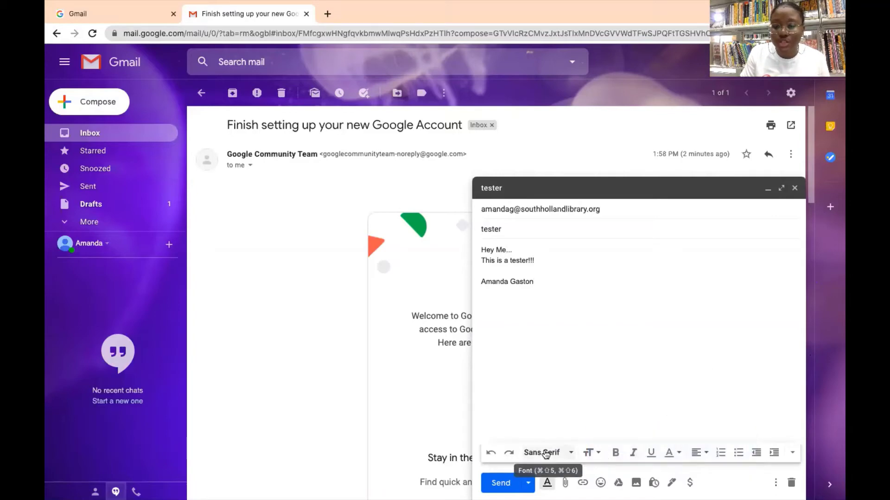
click(545, 454)
click(570, 363)
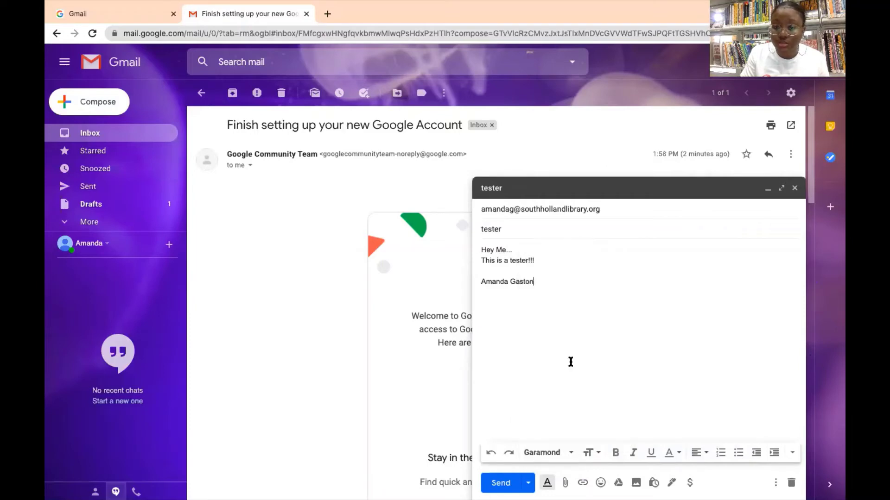
key(super+a)
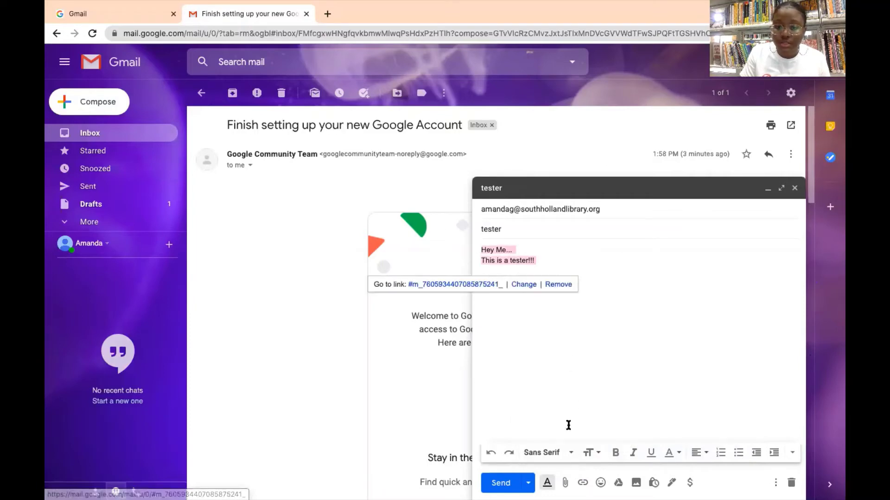
click(566, 456)
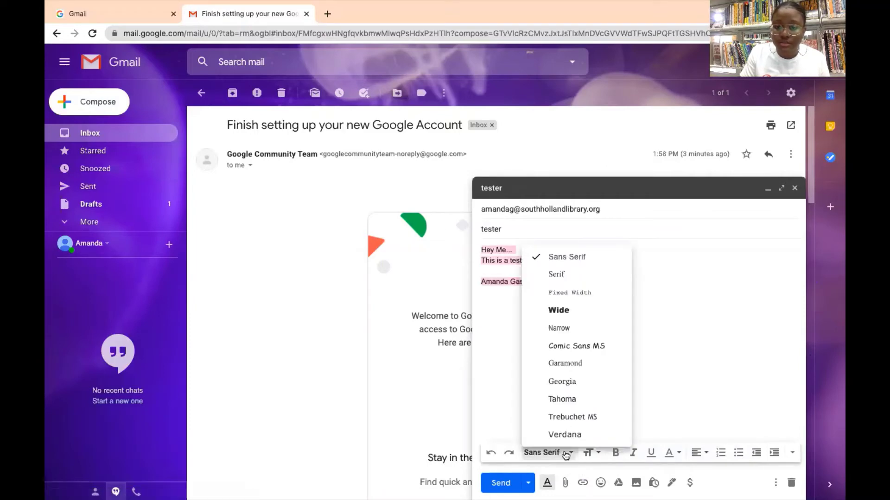
click(573, 362)
click(572, 363)
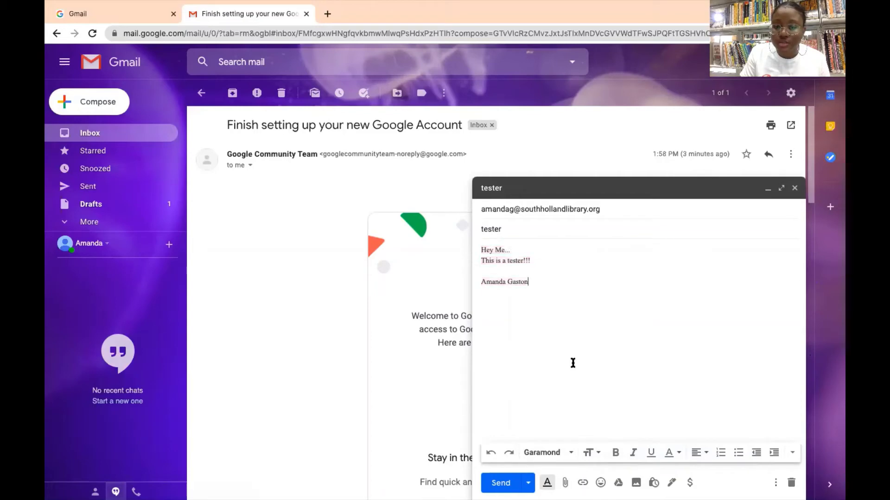
Make the body text Large, then toggle bold, italic and underline on and off.
click(593, 457)
click(619, 418)
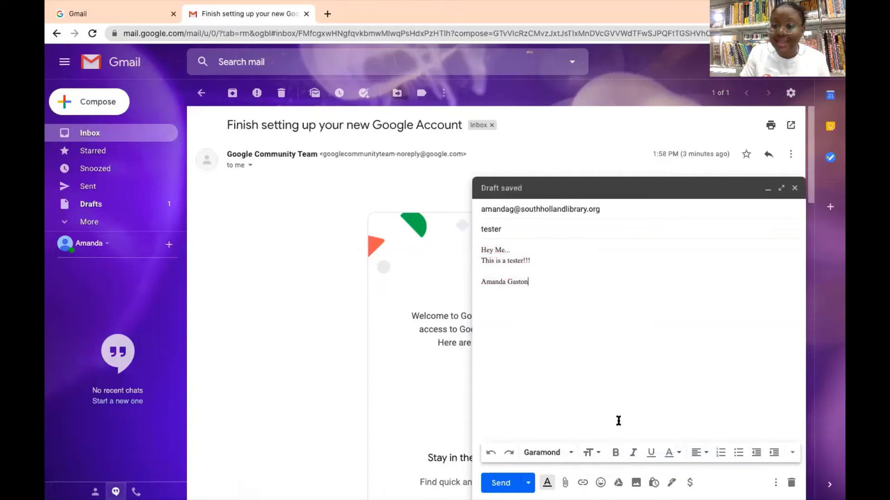
drag(529, 282, 486, 245)
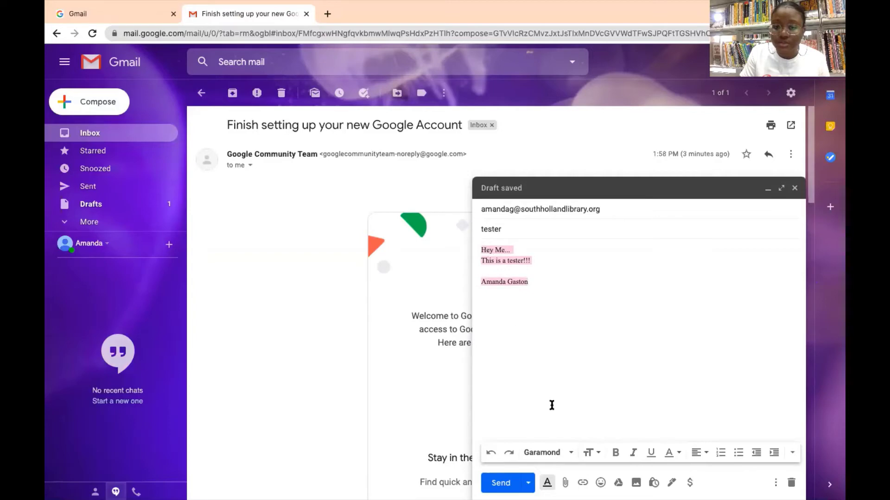
click(592, 452)
click(601, 416)
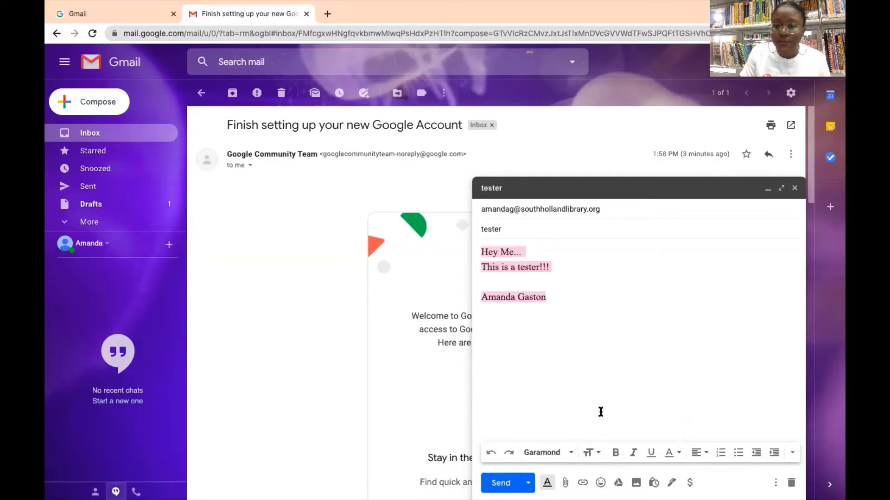
click(617, 452)
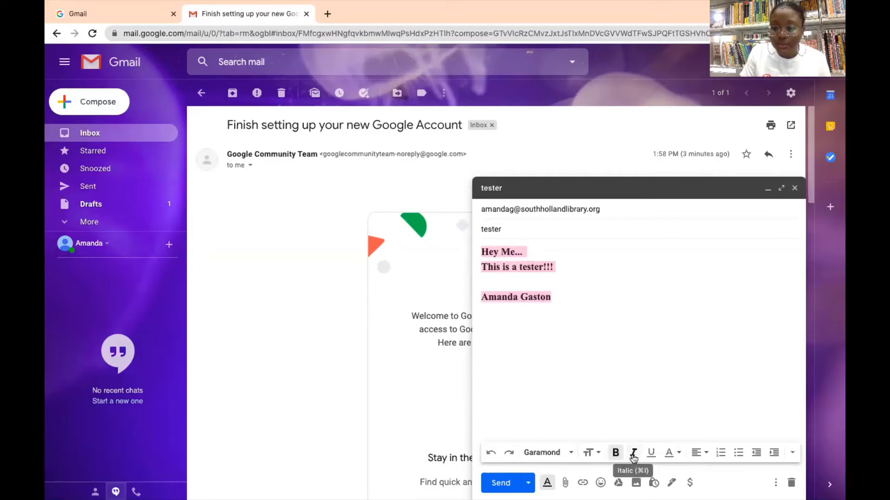
click(633, 454)
click(650, 457)
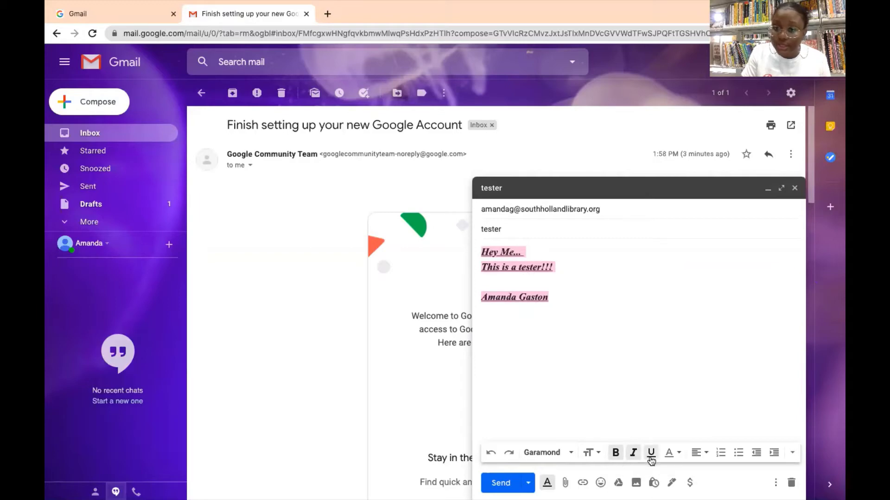
click(651, 456)
click(633, 453)
click(616, 453)
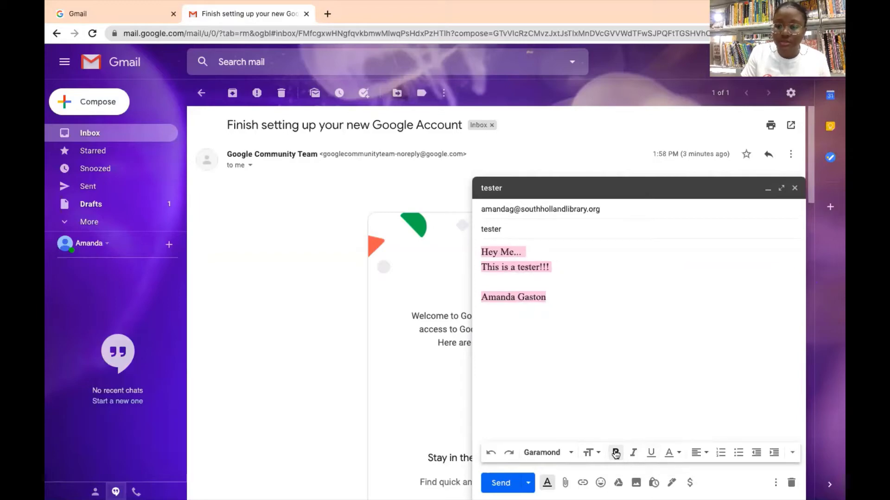
Turn the body text yellow, then back to black.
click(671, 454)
click(622, 373)
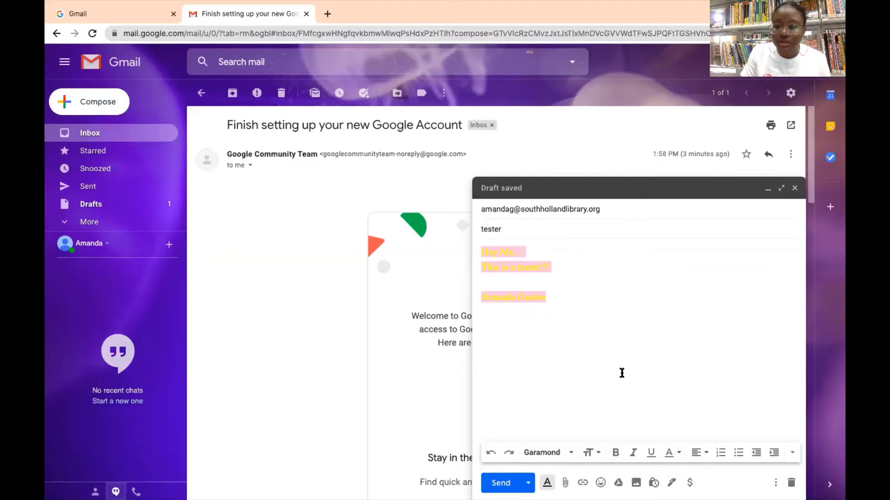
click(677, 453)
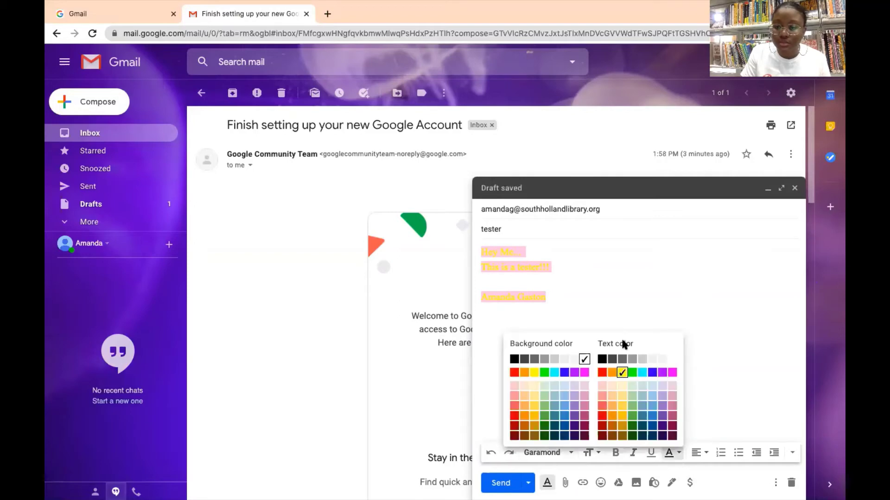
click(602, 357)
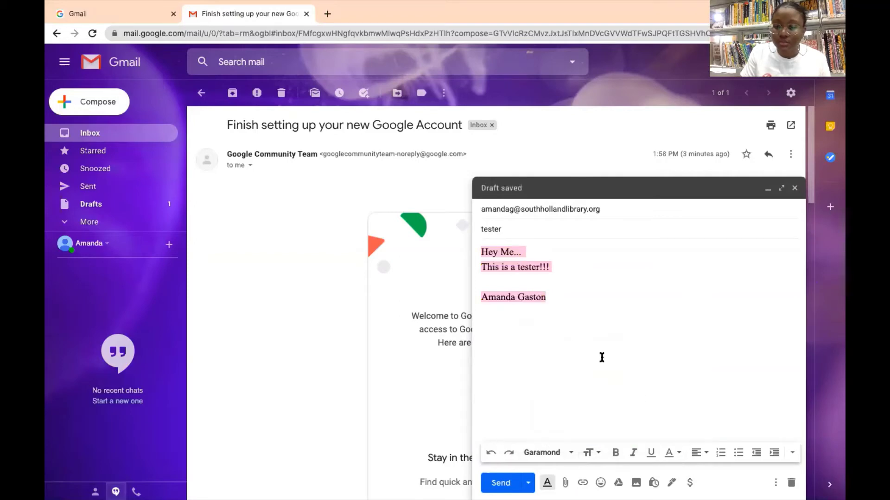
Centre the body text, then align it left again.
click(703, 454)
click(698, 421)
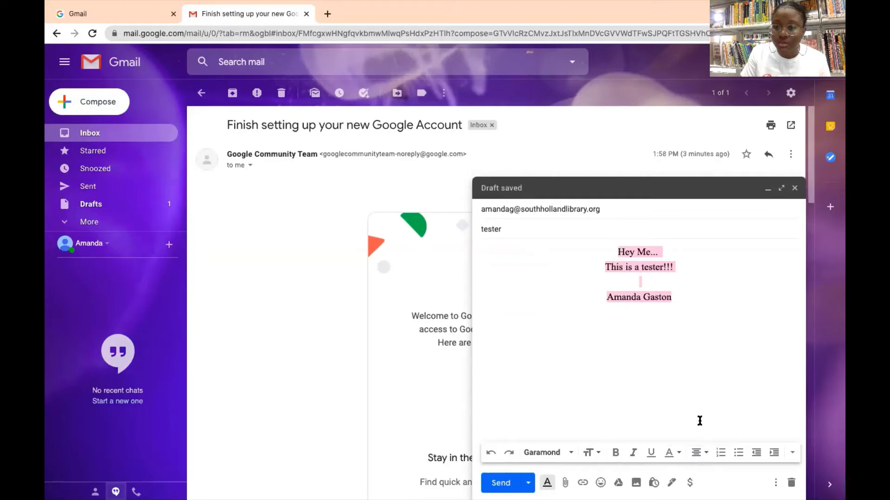
click(700, 453)
click(698, 407)
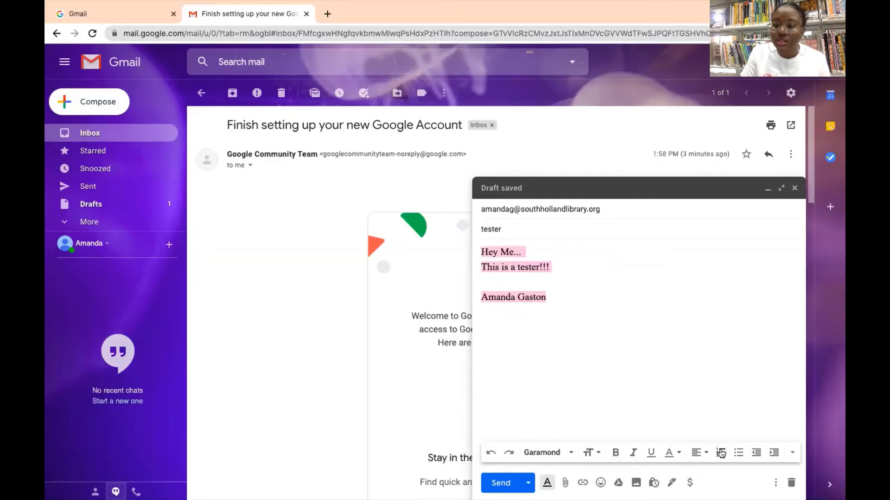
Try a numbered list, bullets and indentation on the body, undoing each, then deselect.
click(720, 453)
click(722, 456)
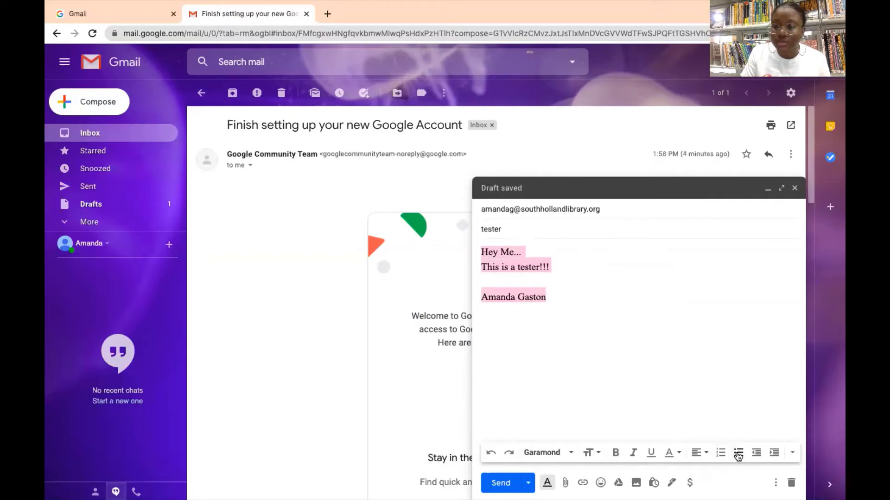
click(738, 455)
click(738, 455)
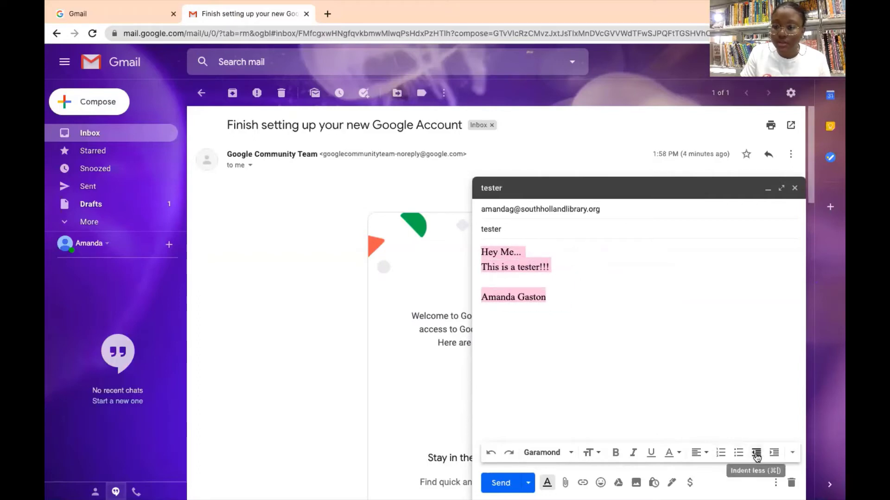
click(772, 455)
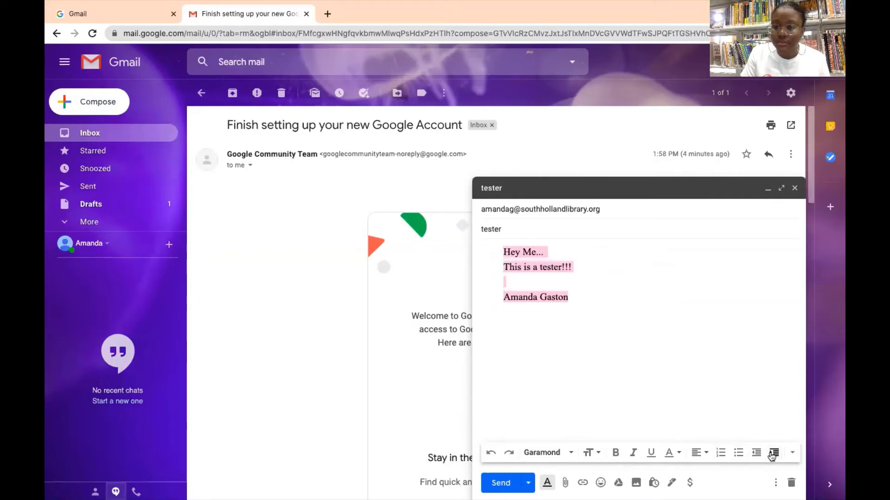
click(756, 455)
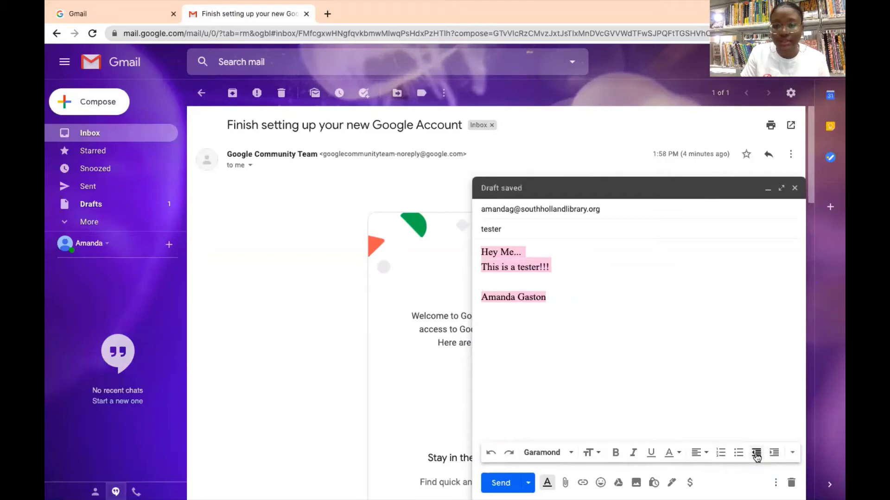
click(607, 343)
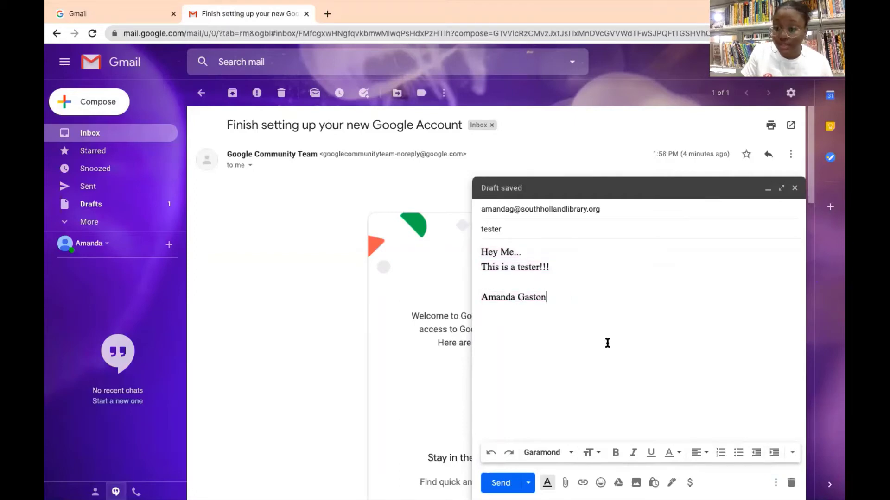
Hide the formatting bar and add heart-eyes and beaming-grin emoji after the signature.
click(548, 483)
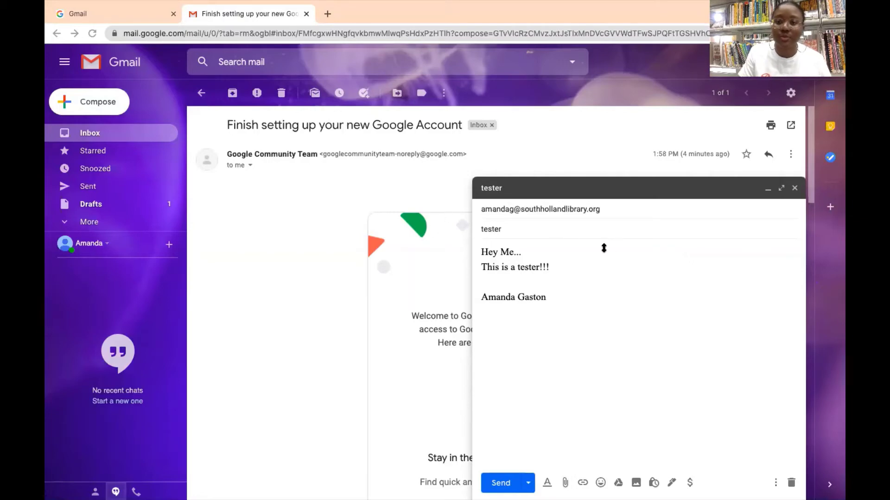
click(600, 482)
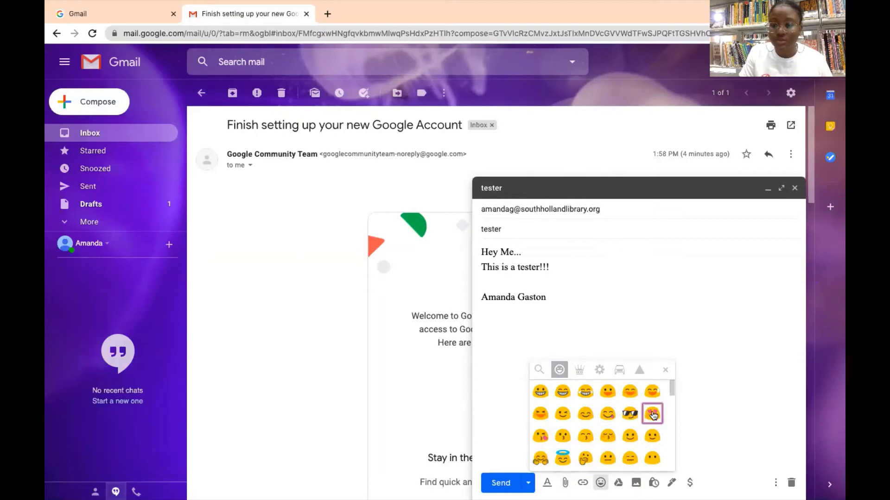
click(651, 413)
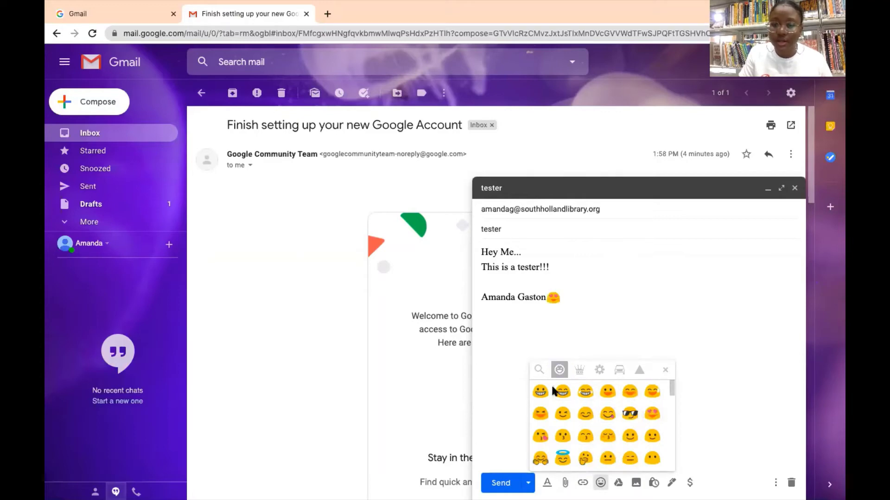
click(562, 391)
click(617, 307)
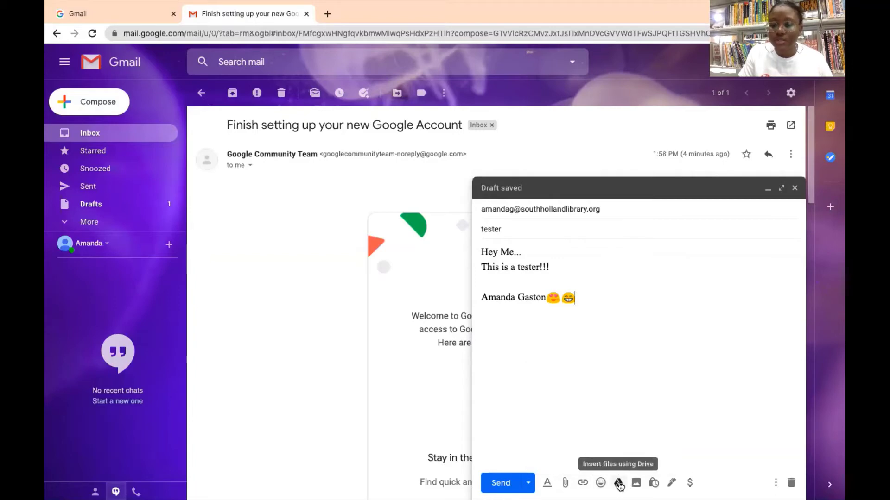
click(619, 484)
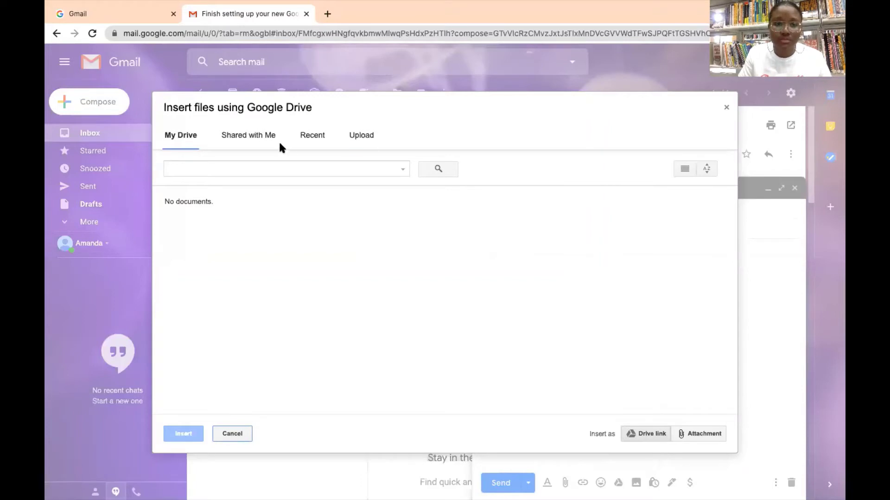
click(263, 137)
click(307, 139)
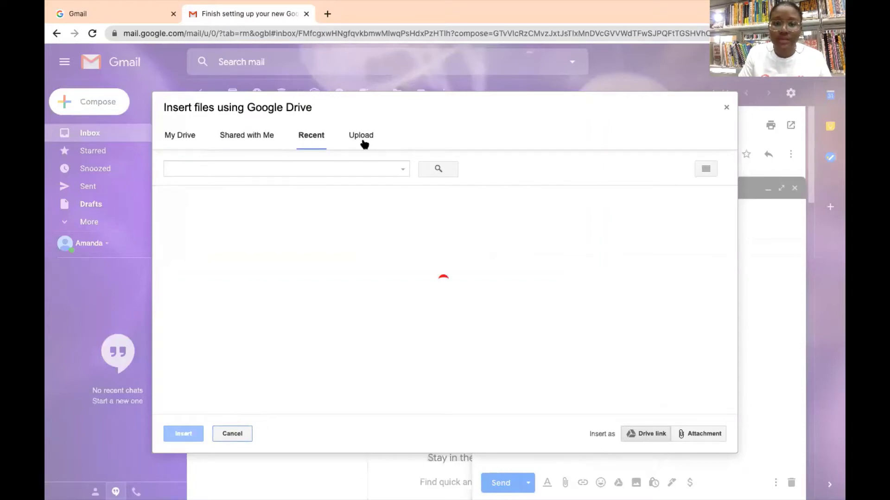
click(363, 142)
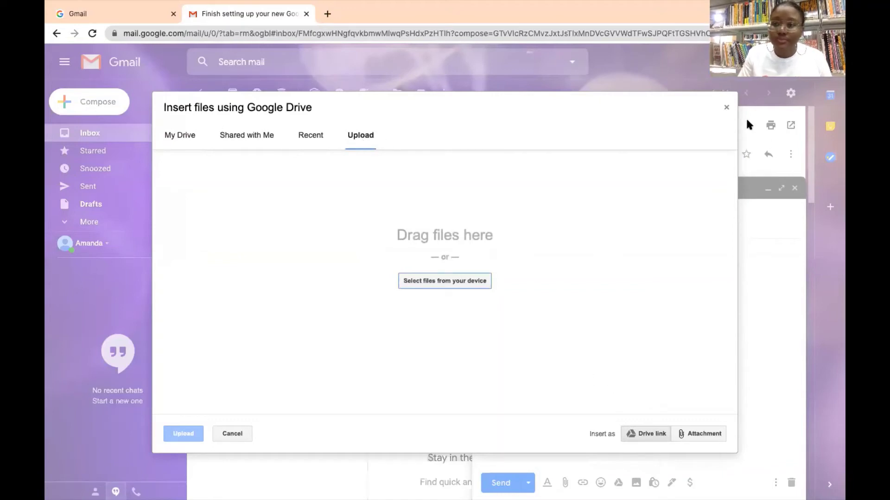
click(727, 111)
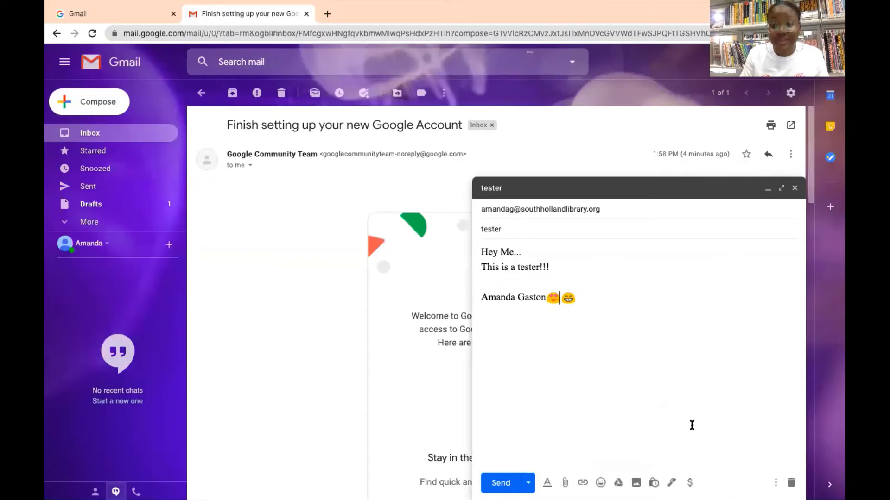
click(635, 483)
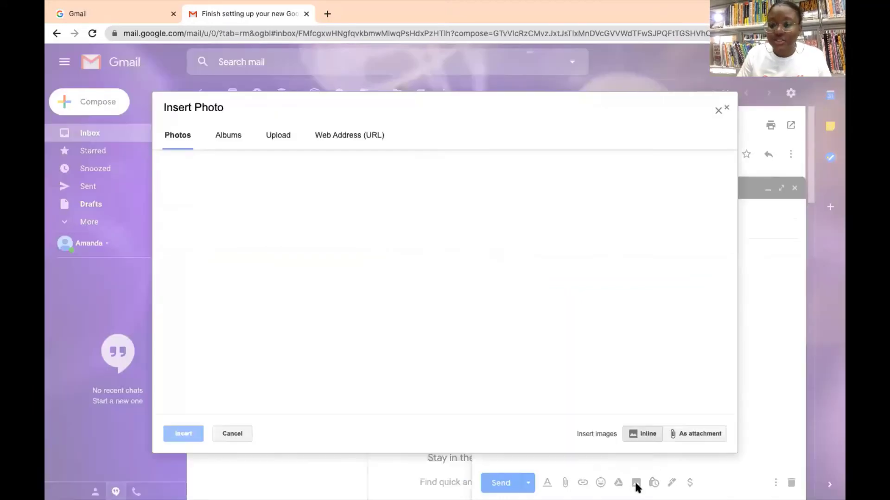
click(236, 136)
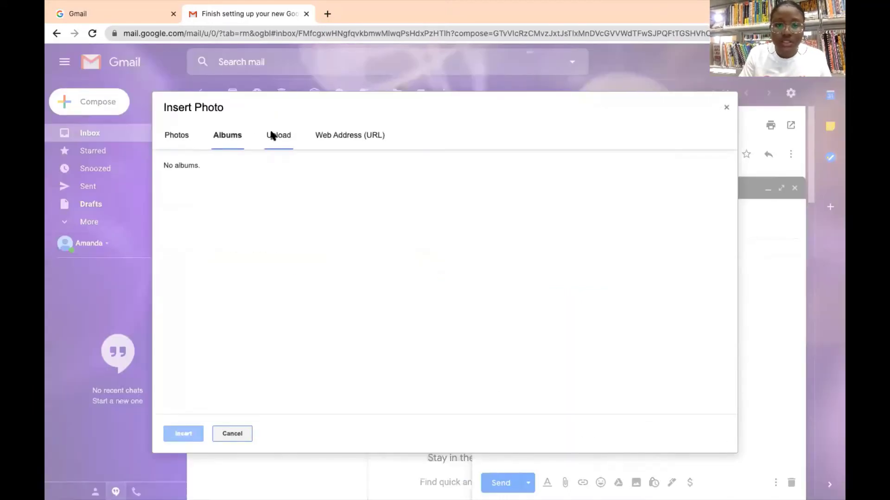
click(273, 134)
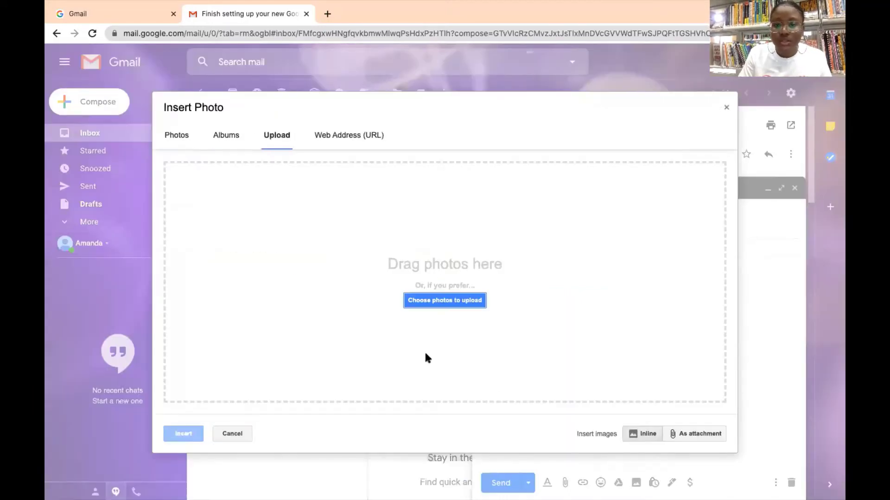
click(727, 110)
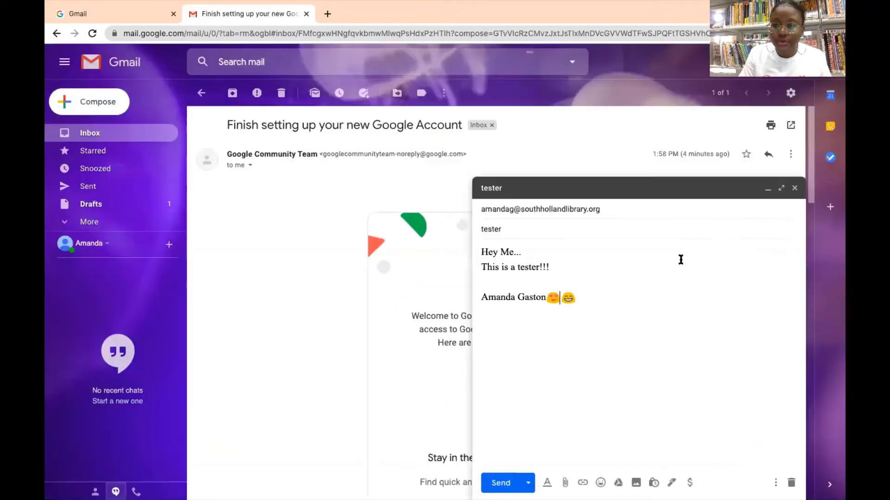
click(672, 484)
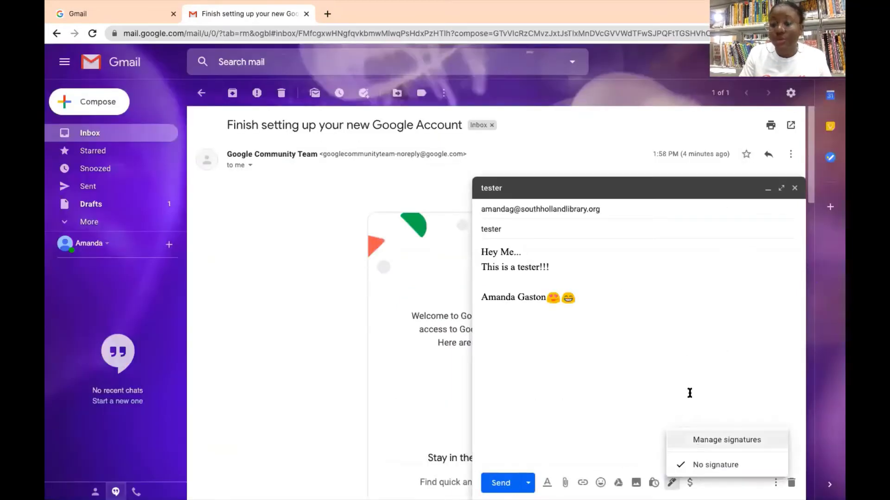
click(681, 347)
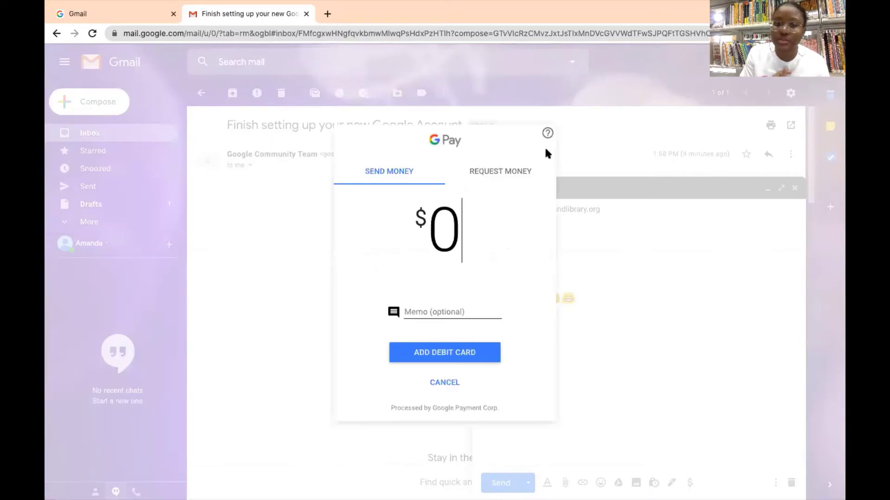
click(445, 383)
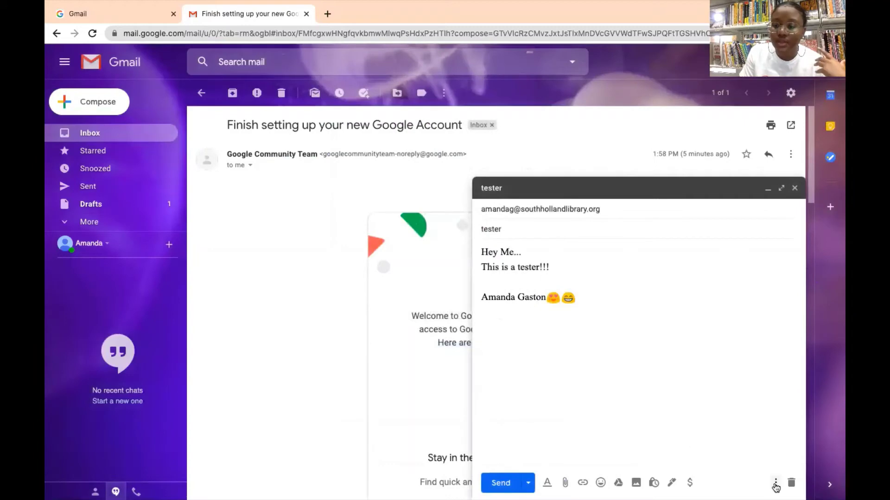
Toggle the default full-screen compose setting, and switch the draft to plain text and back.
click(775, 483)
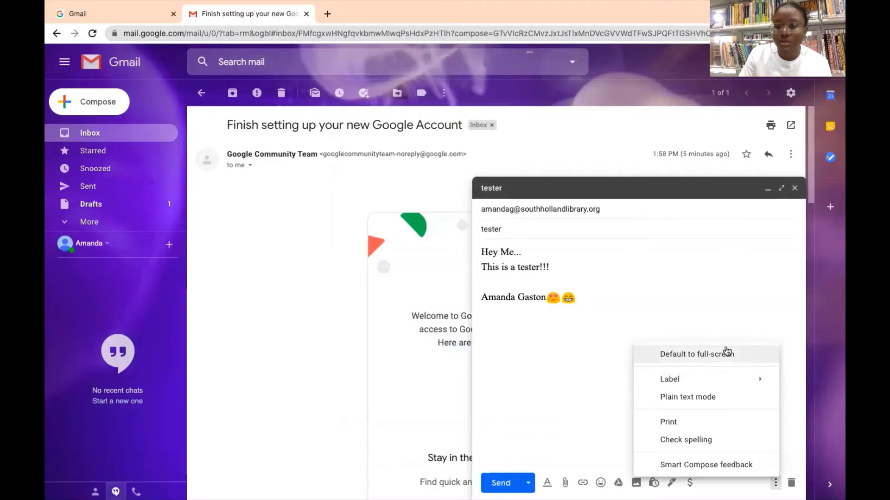
click(726, 352)
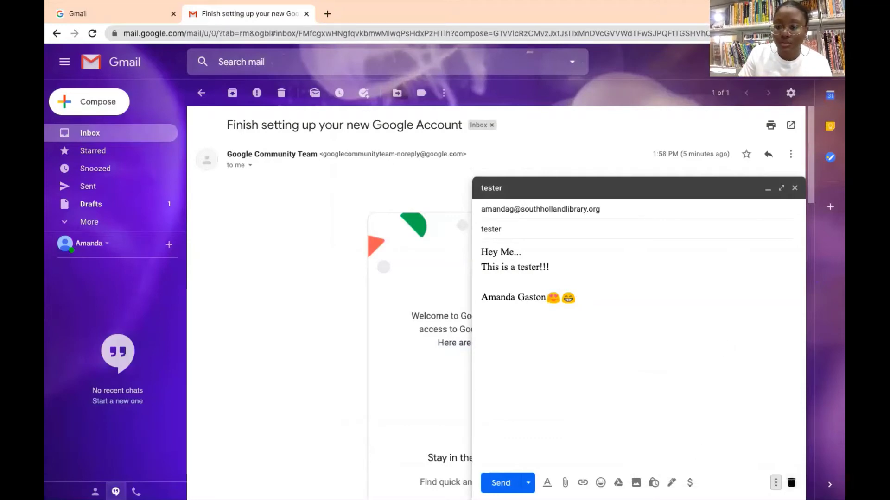
click(775, 482)
click(701, 359)
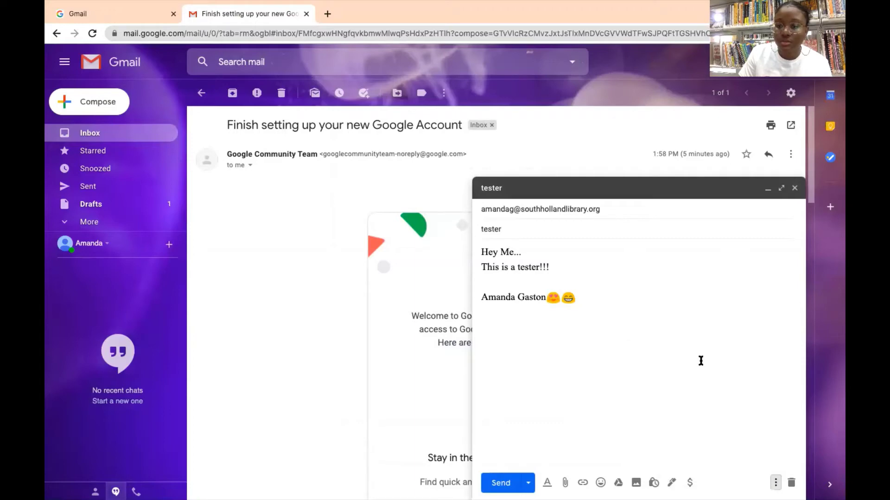
click(775, 482)
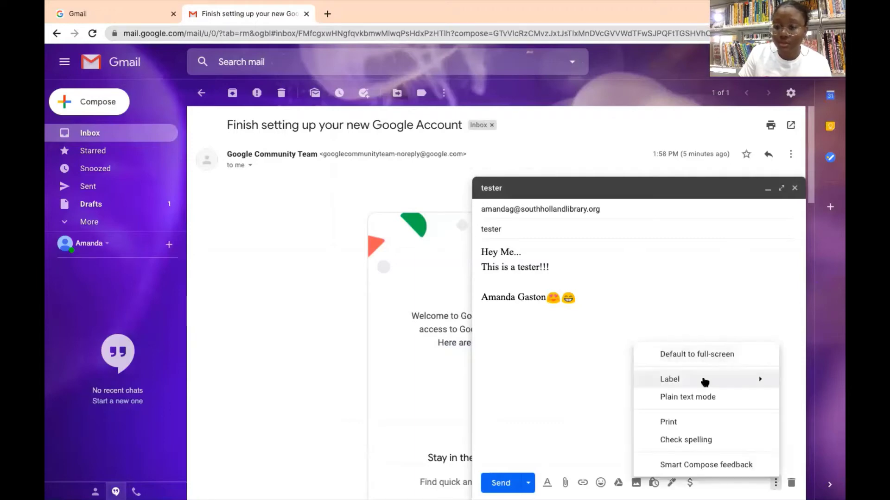
mouse_move(690, 380)
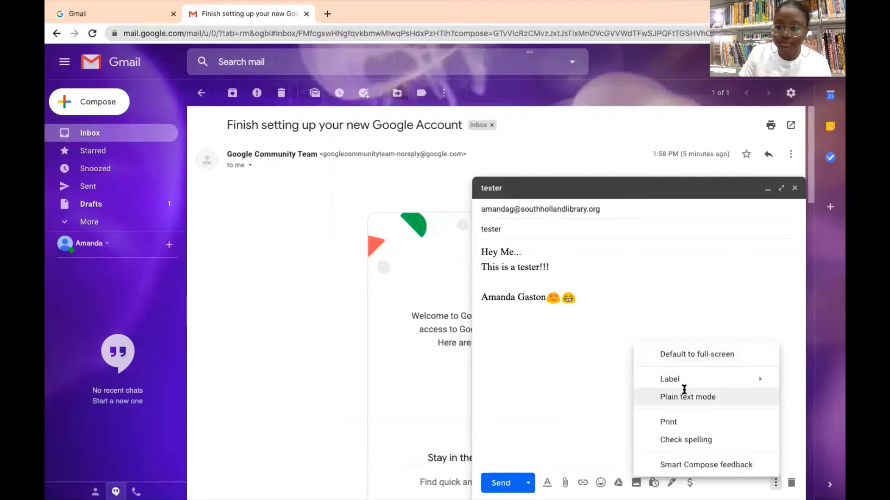
click(684, 397)
click(775, 483)
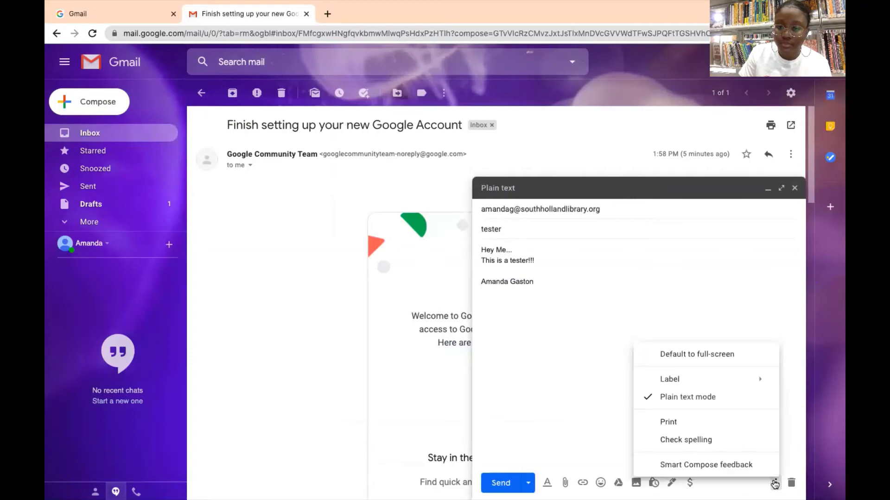
click(686, 399)
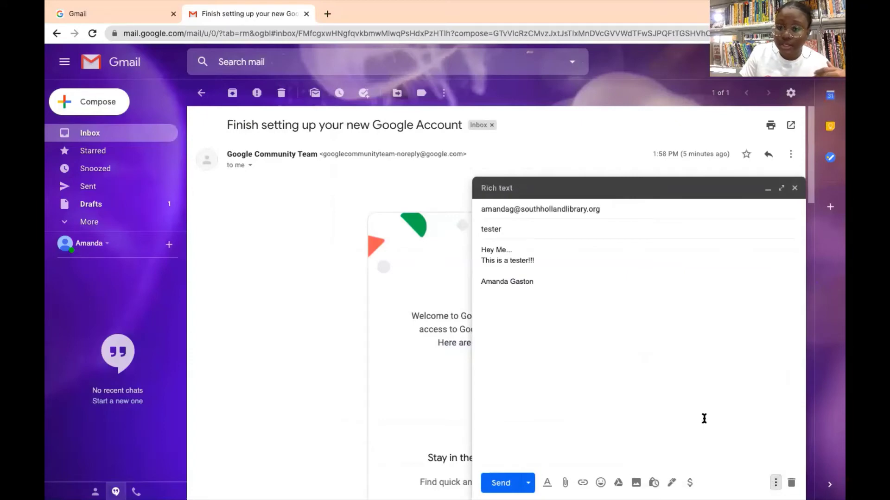
Run a spelling check on the draft and reveal the scheduled-send option.
click(775, 483)
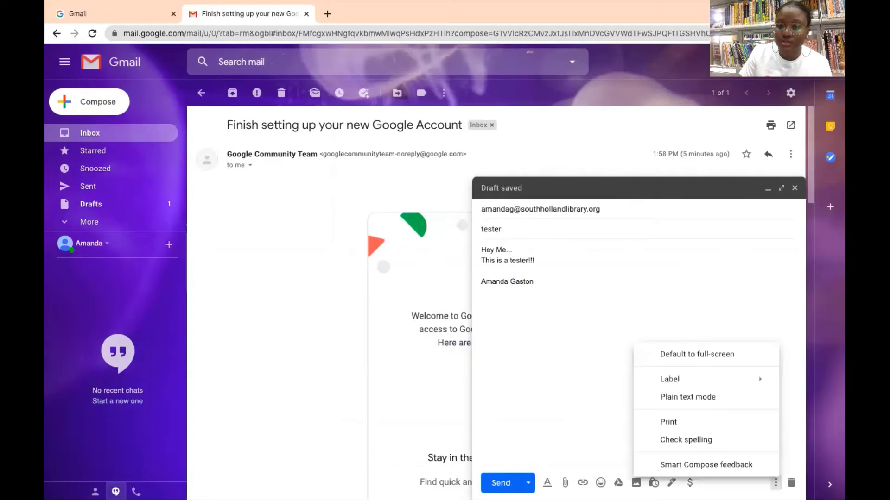
click(695, 440)
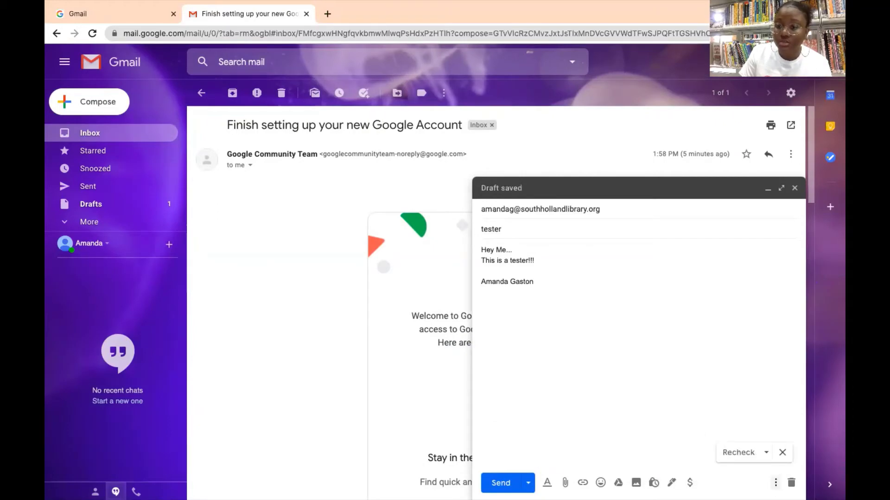
click(775, 482)
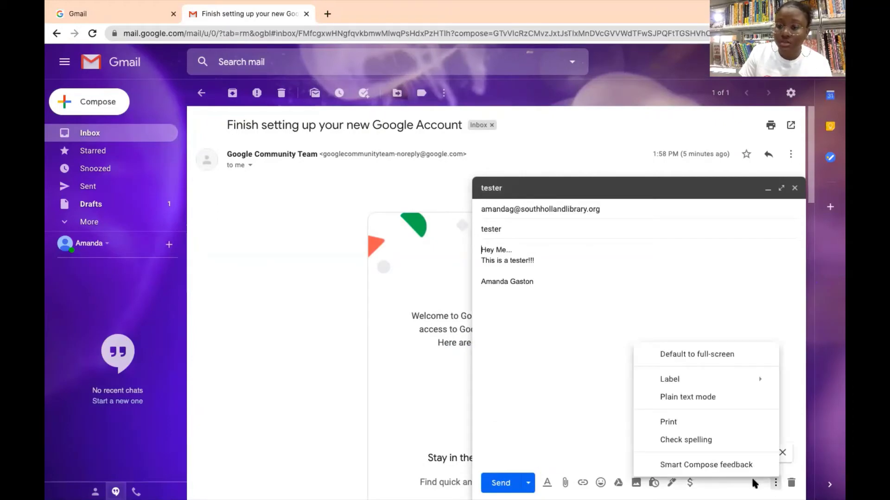
click(676, 310)
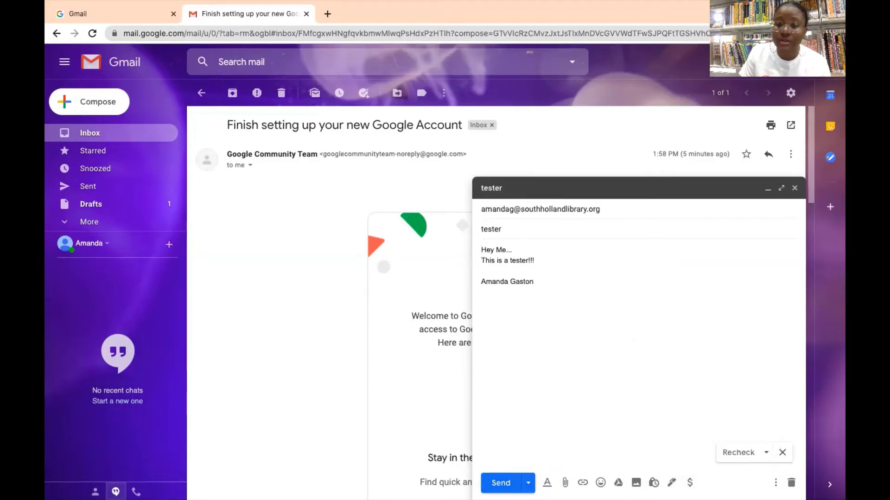
click(528, 484)
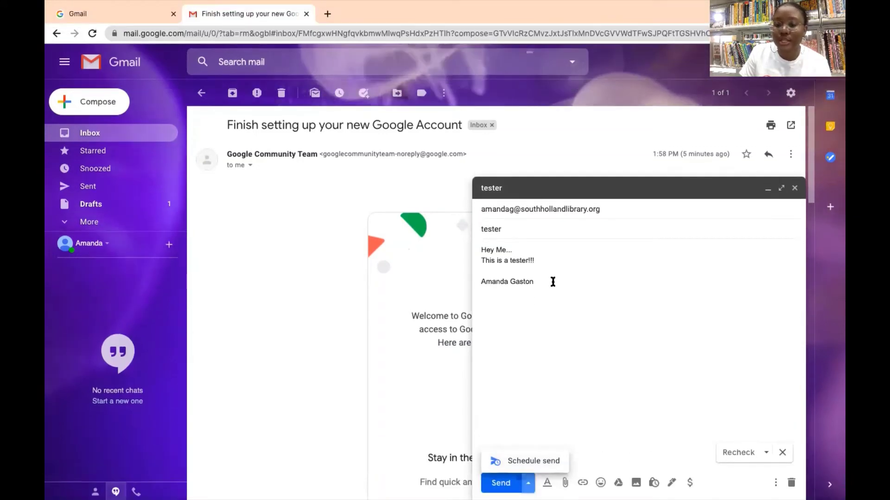
Send the tester email, view its recipient and time details in Sent, then return to Inbox.
click(500, 483)
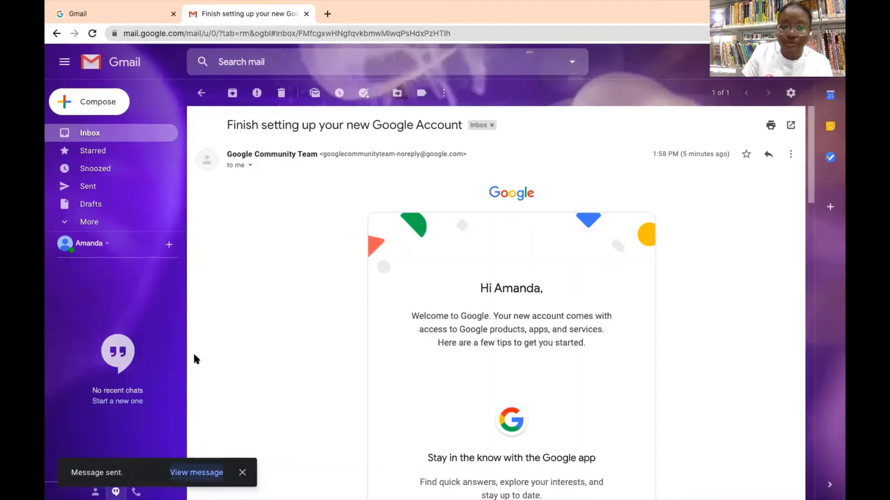
click(97, 192)
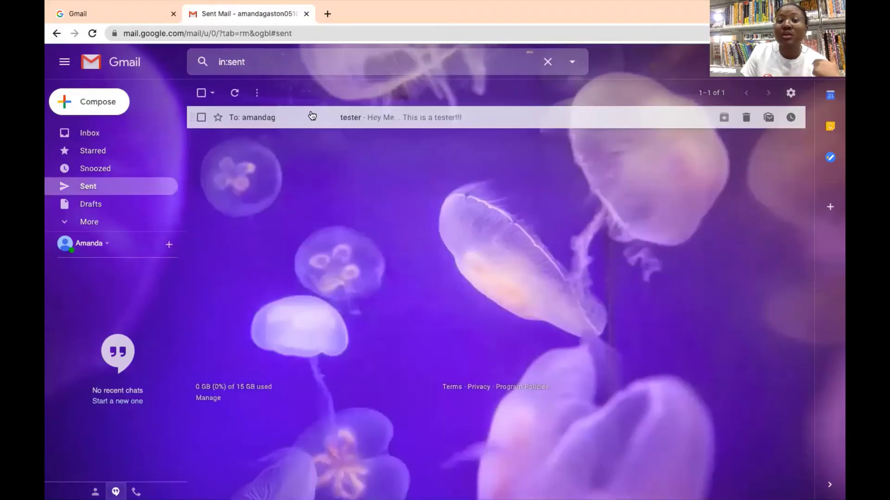
click(312, 117)
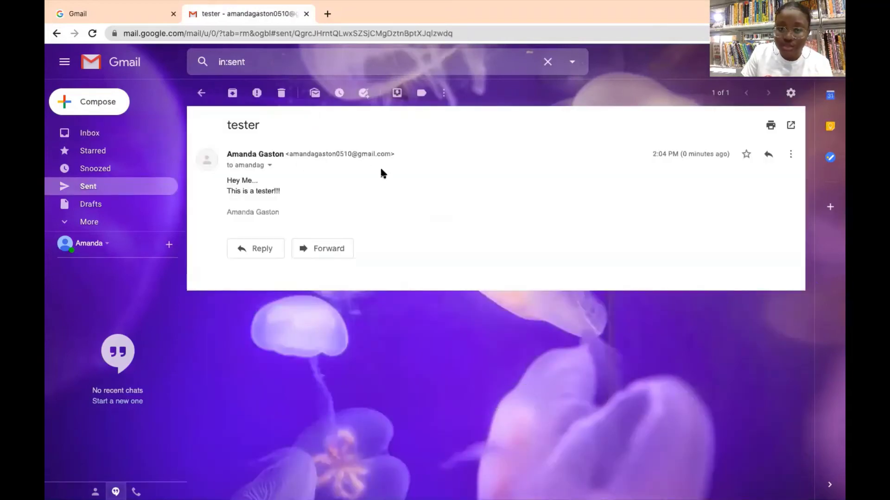
click(270, 166)
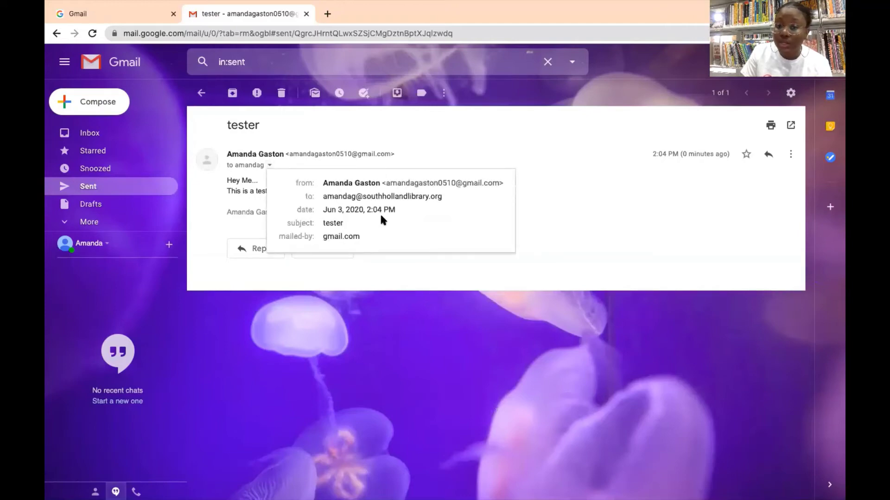
click(98, 141)
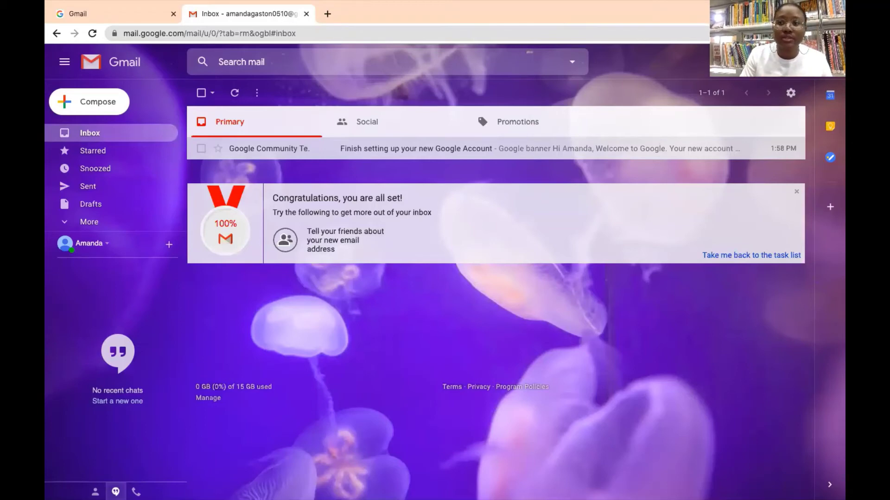
Open the Google Account page from Gmail's Google apps launcher.
click(827, 62)
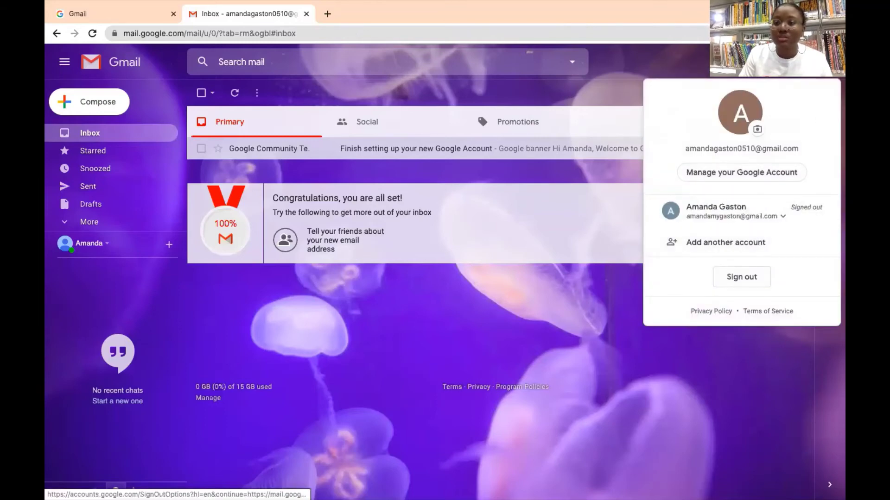
click(806, 62)
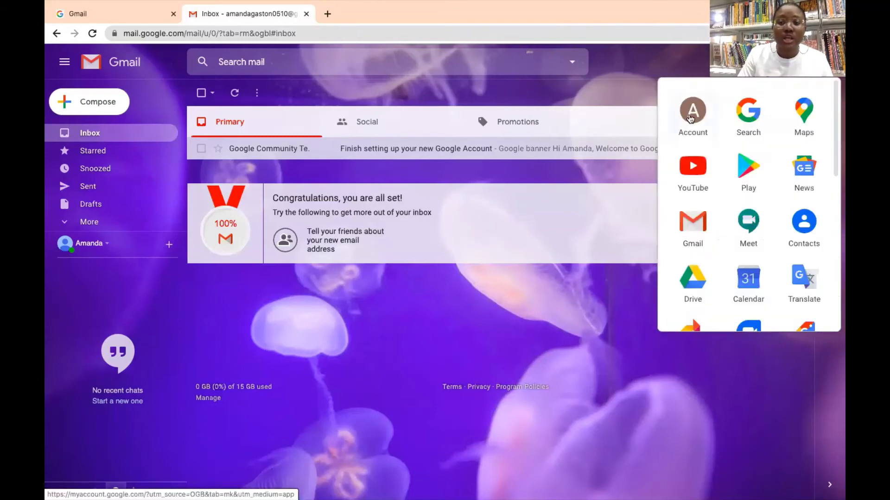
click(690, 119)
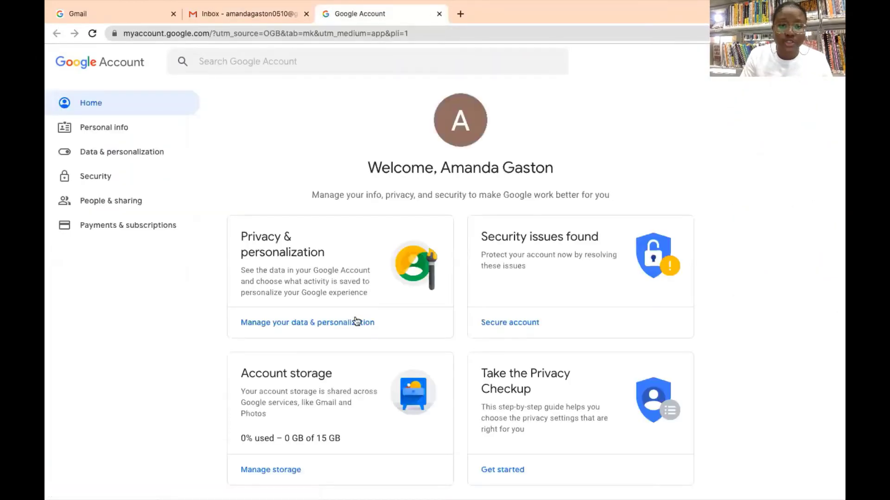
click(343, 320)
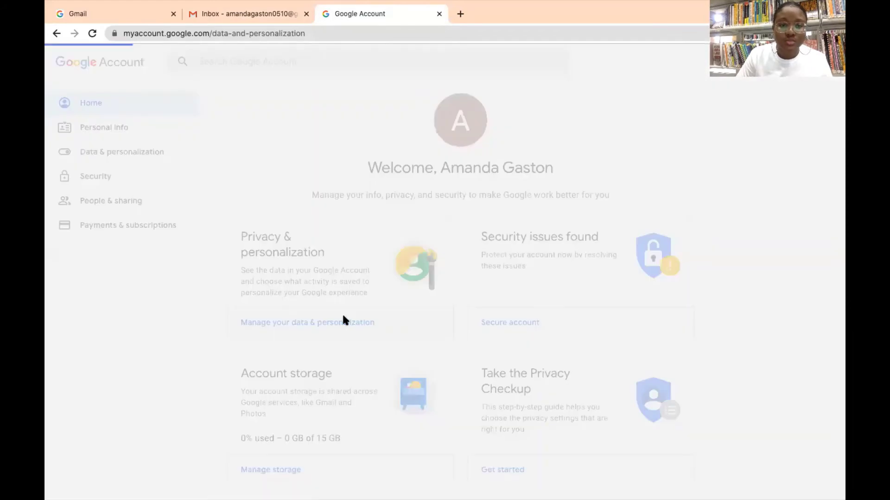
scroll(343, 316, left, 3)
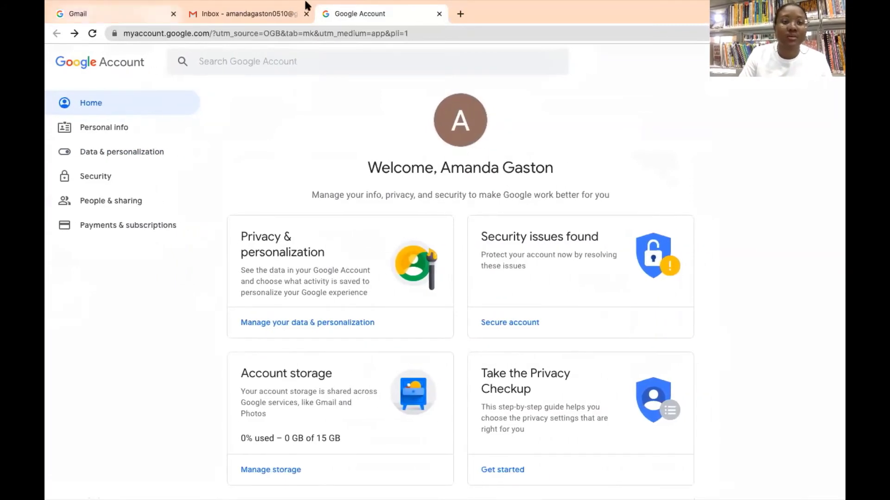
click(248, 13)
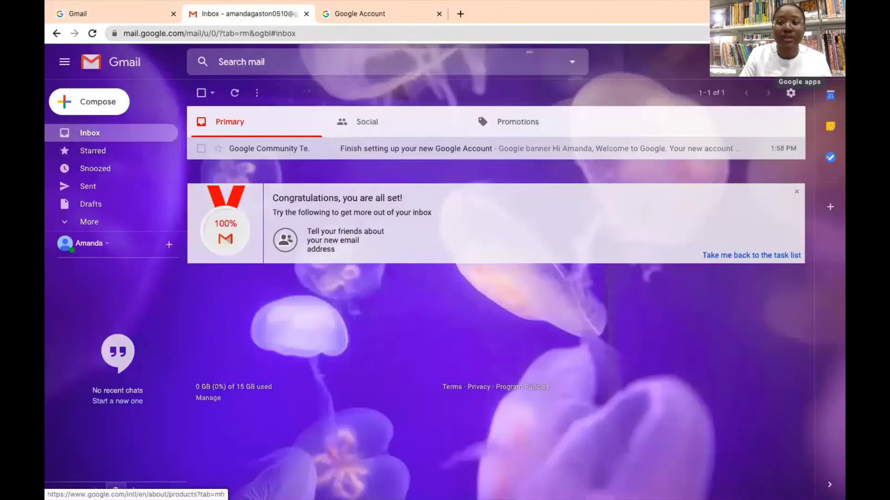
click(807, 61)
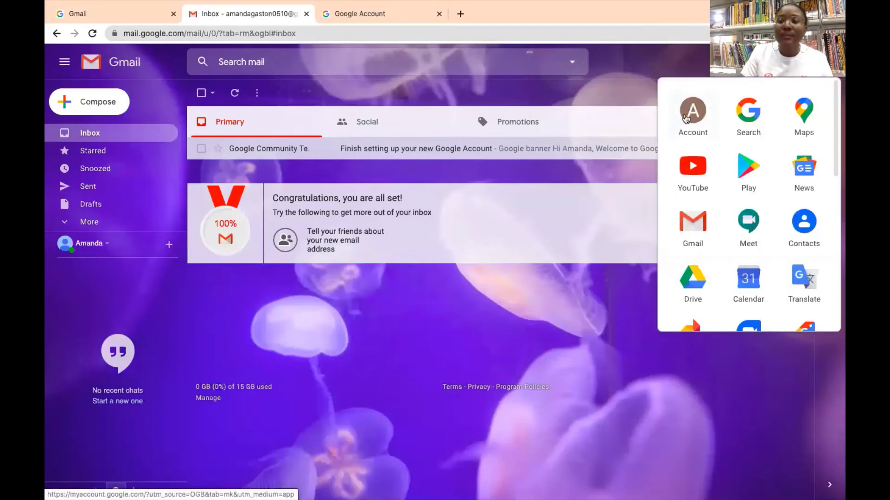
click(695, 128)
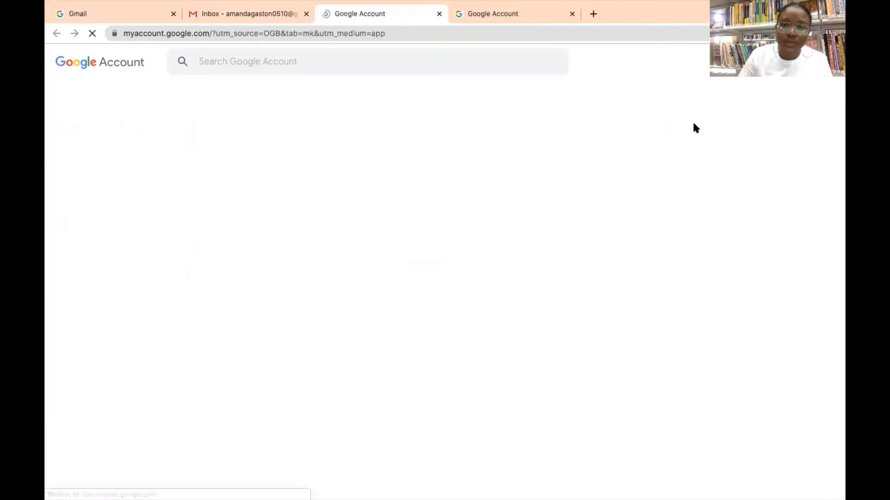
click(572, 14)
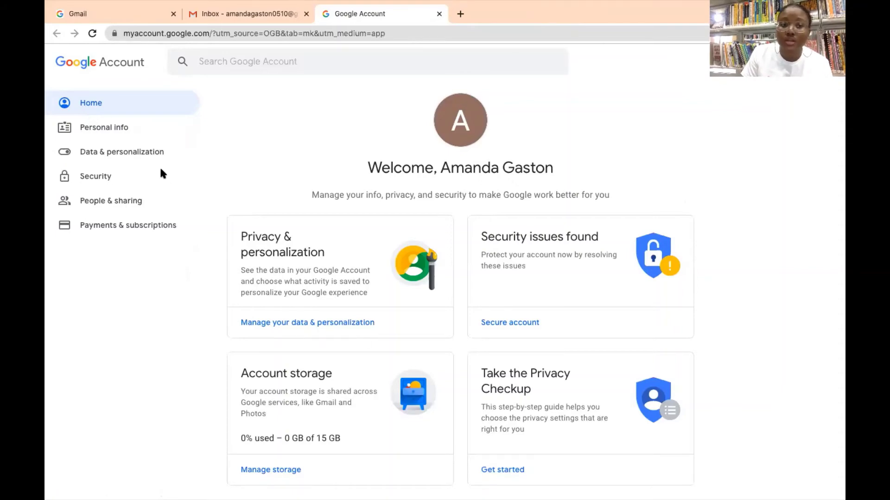
scroll(161, 170, down, 1)
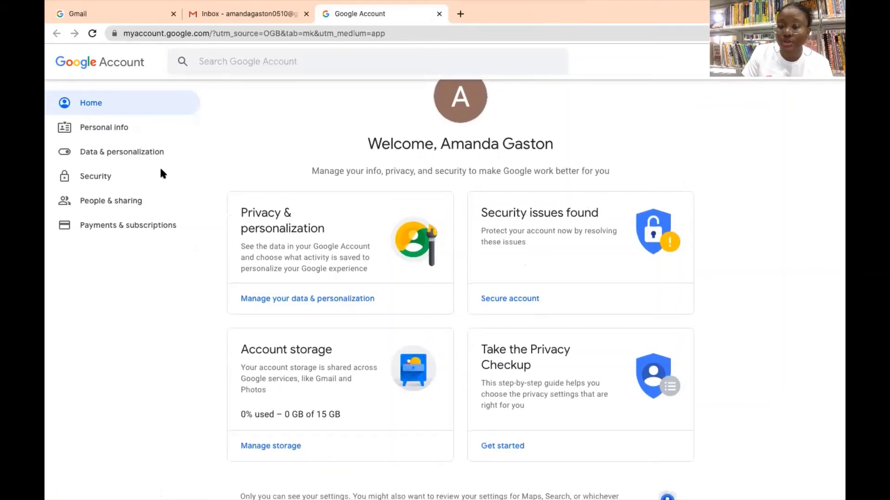
scroll(160, 173, down, 2)
scroll(160, 166, up, 3)
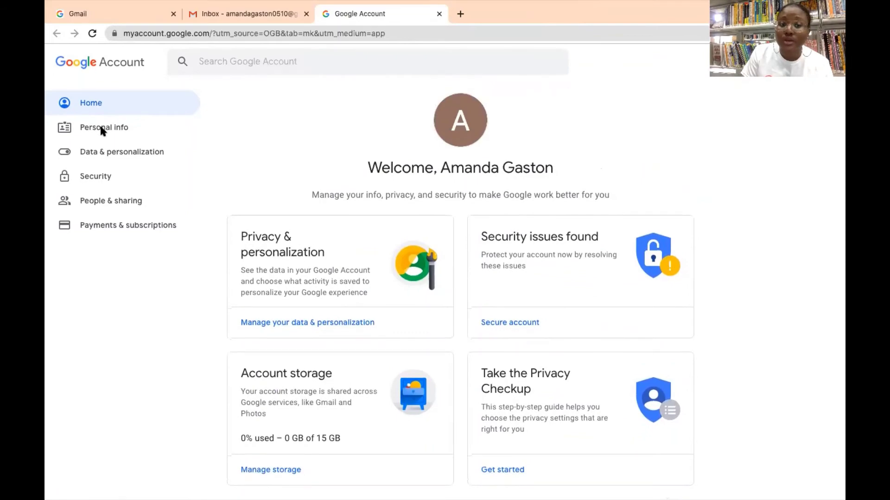
Review the profile name on Personal info, save it unchanged, and scroll to Contact info.
click(100, 127)
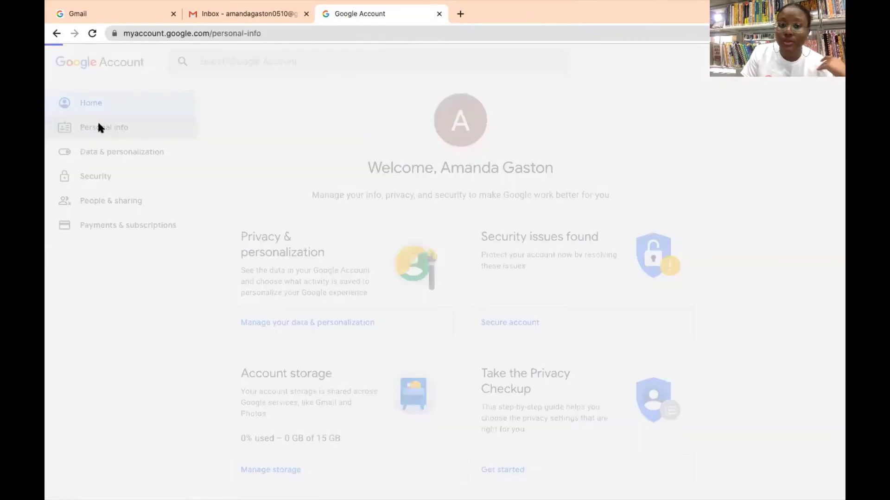
scroll(486, 323, down, 1)
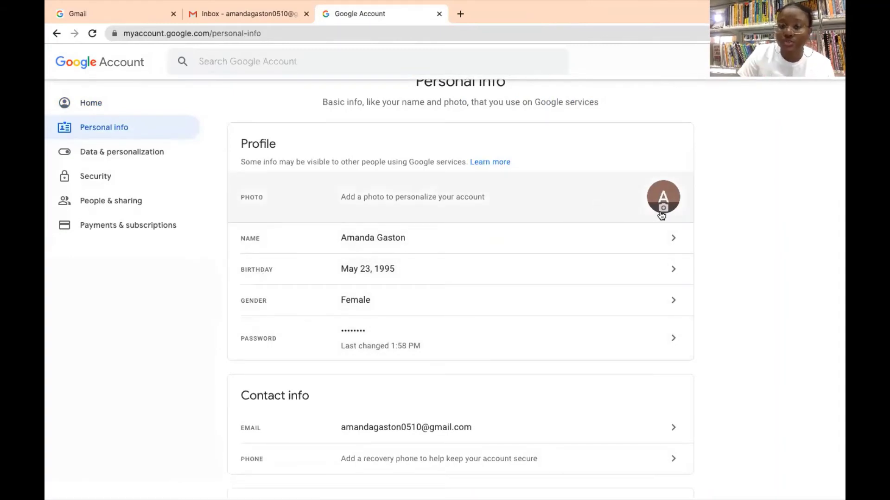
click(668, 240)
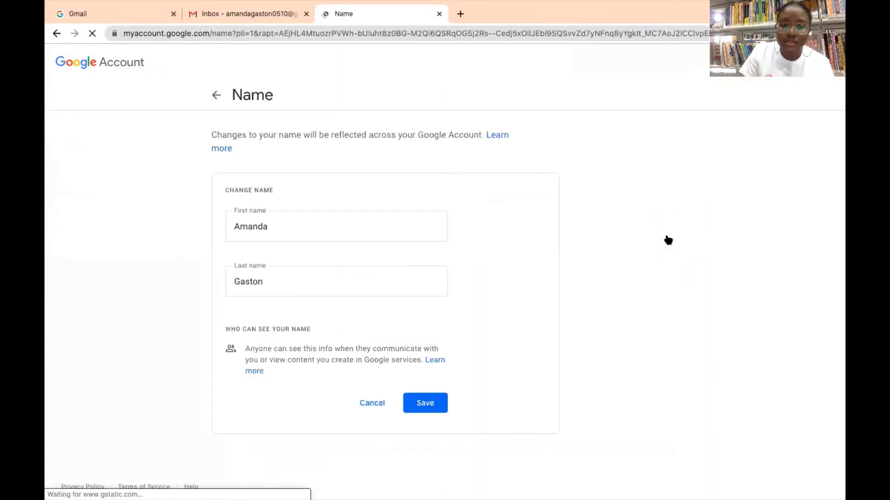
click(425, 403)
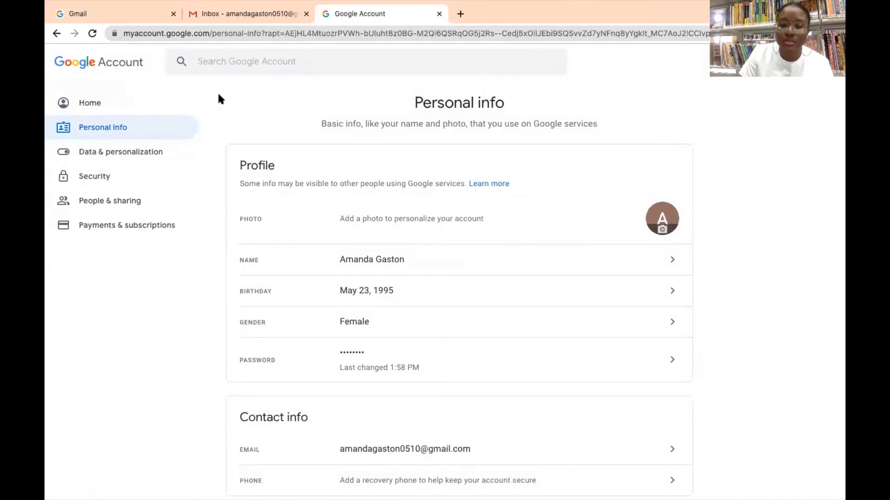
scroll(310, 268, down, 4)
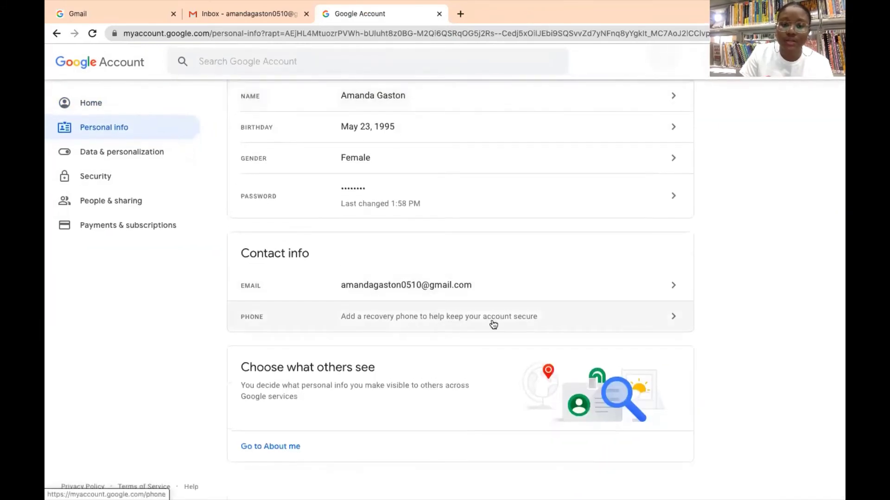
Open the recovery phone settings and verify identity with the account password.
click(450, 321)
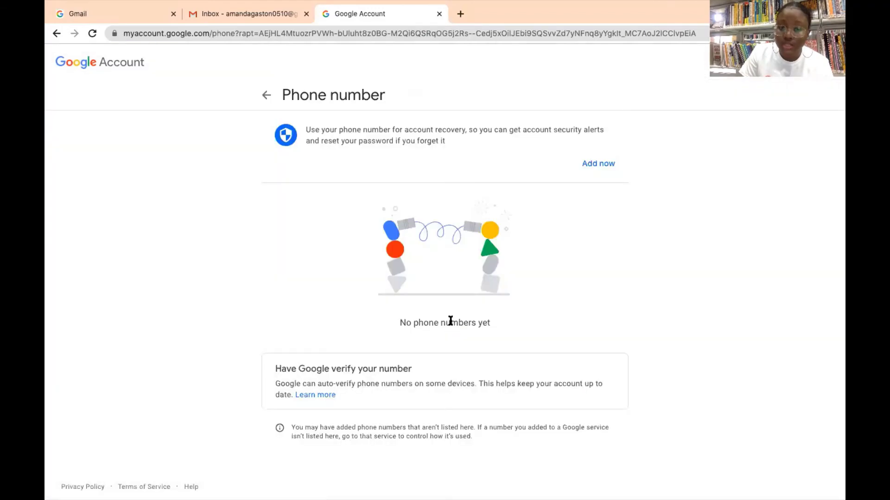
click(591, 163)
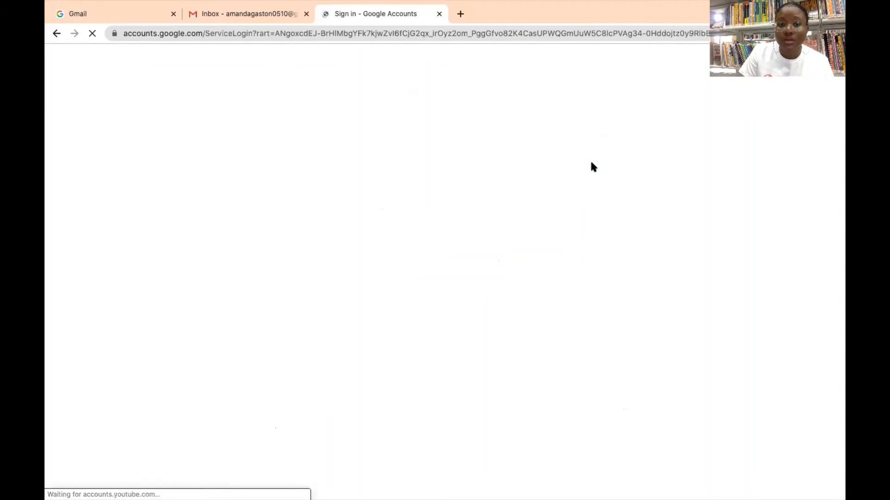
click(431, 267)
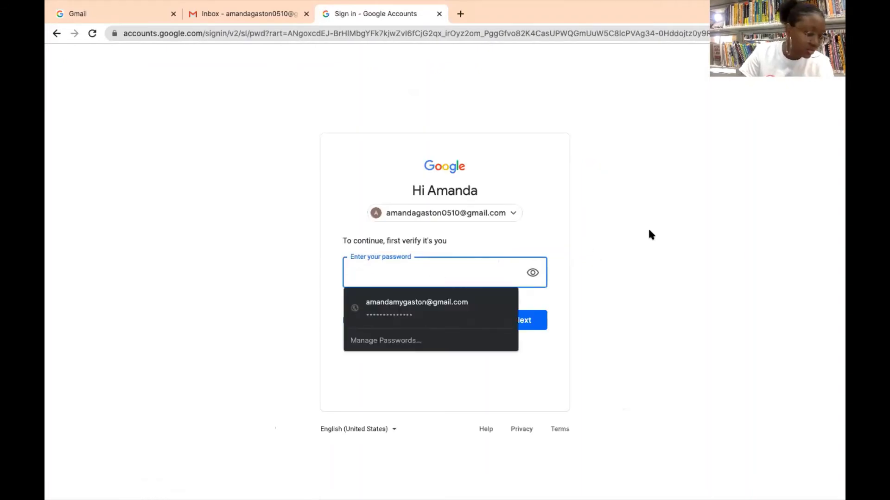
text(••••••)
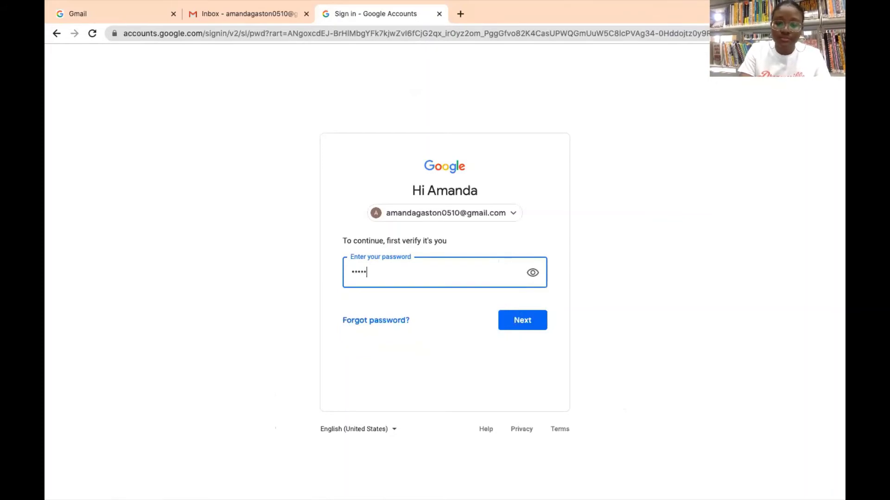
text(•••)
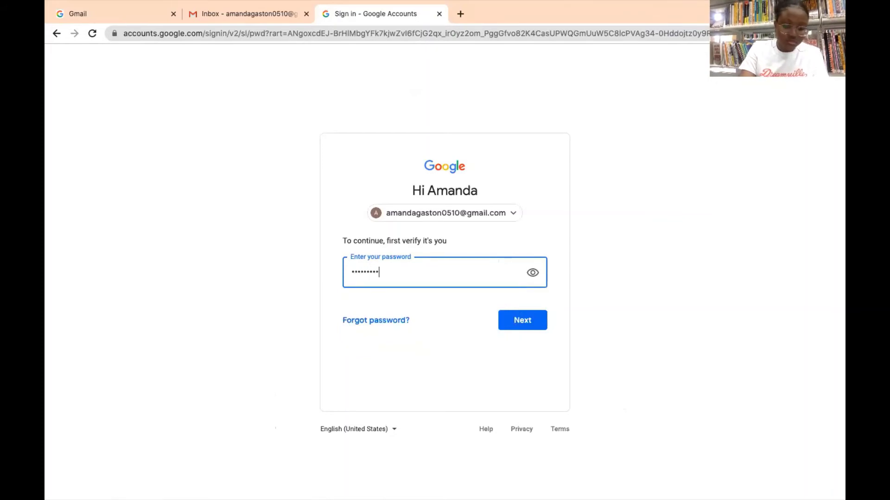
text(••••••)
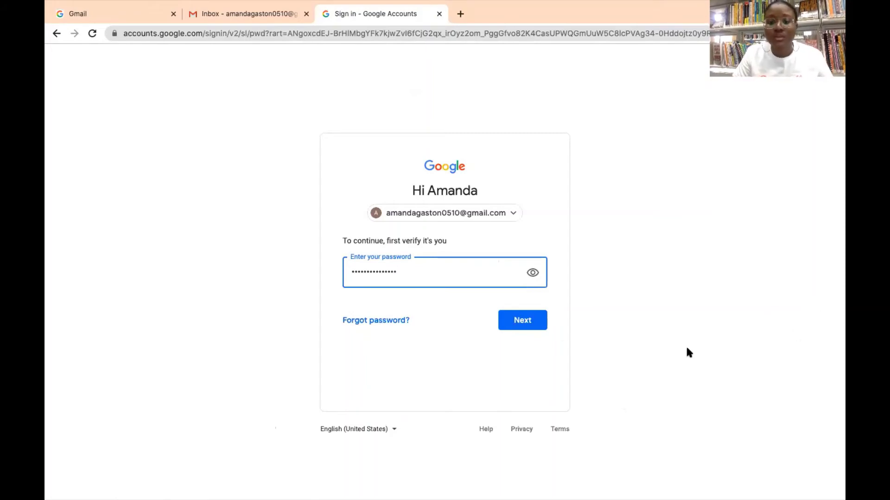
click(525, 326)
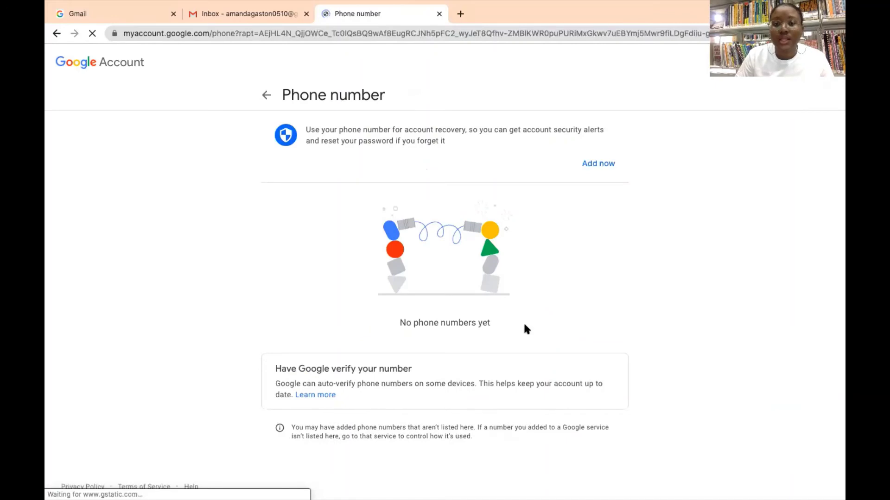
Enter a phone number, then cancel adding it and return to Personal info.
click(597, 164)
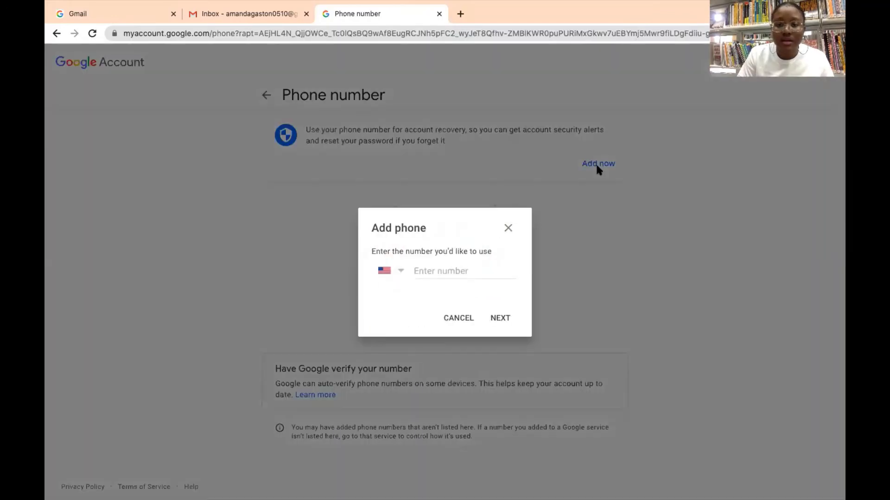
click(449, 270)
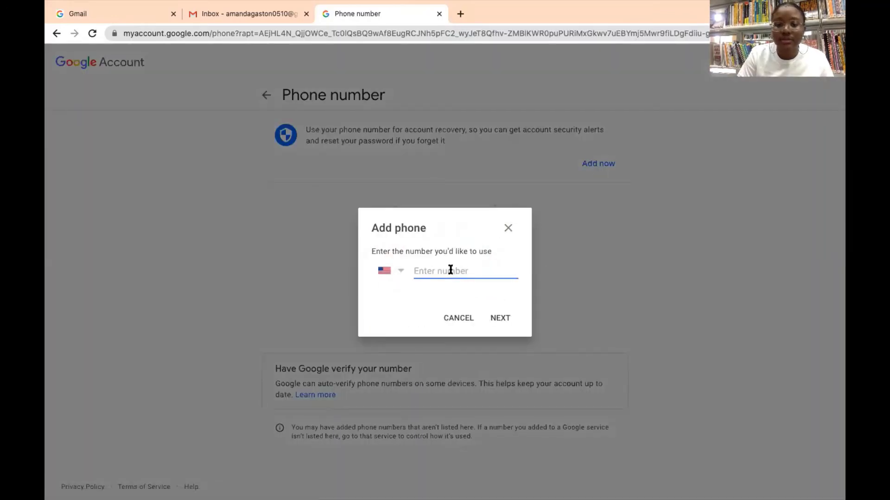
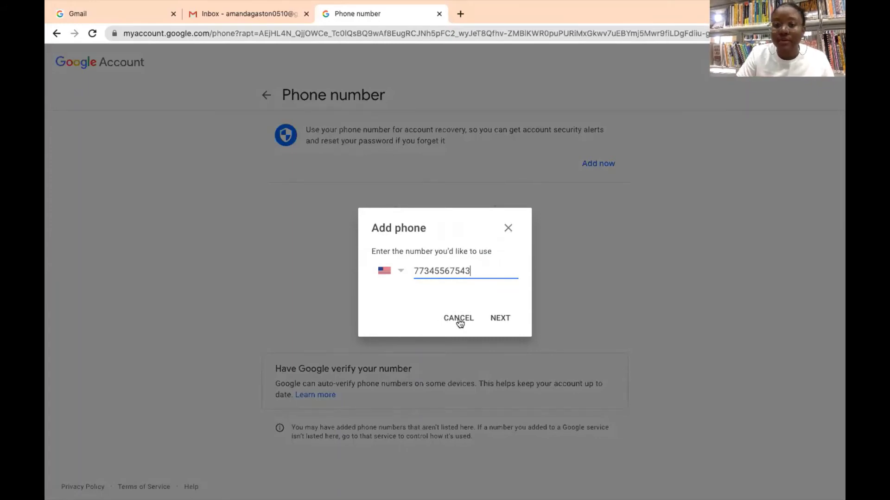
click(450, 336)
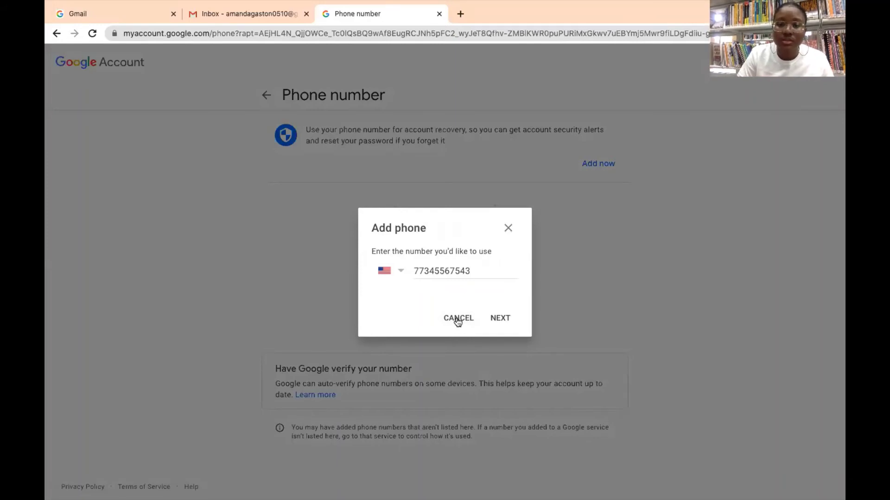
click(457, 319)
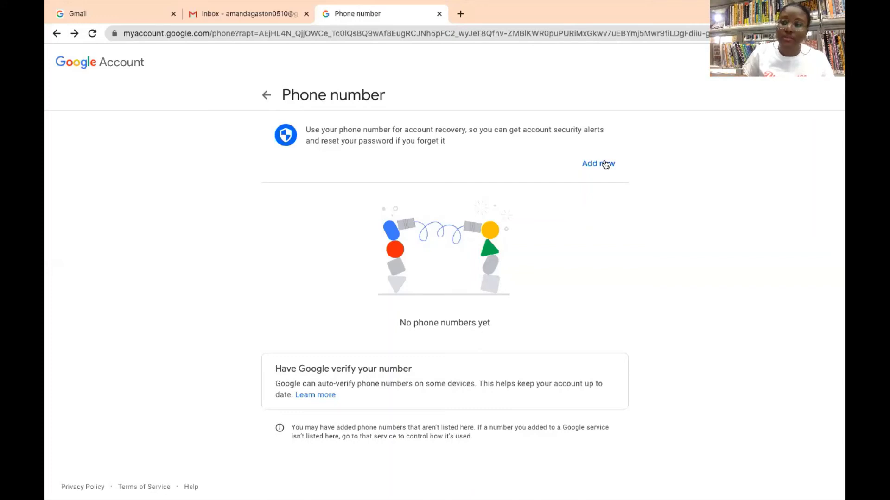
click(267, 95)
Open Data & personalization, view Location History settings, and scroll down to Account storage.
scroll(330, 222, down, 4)
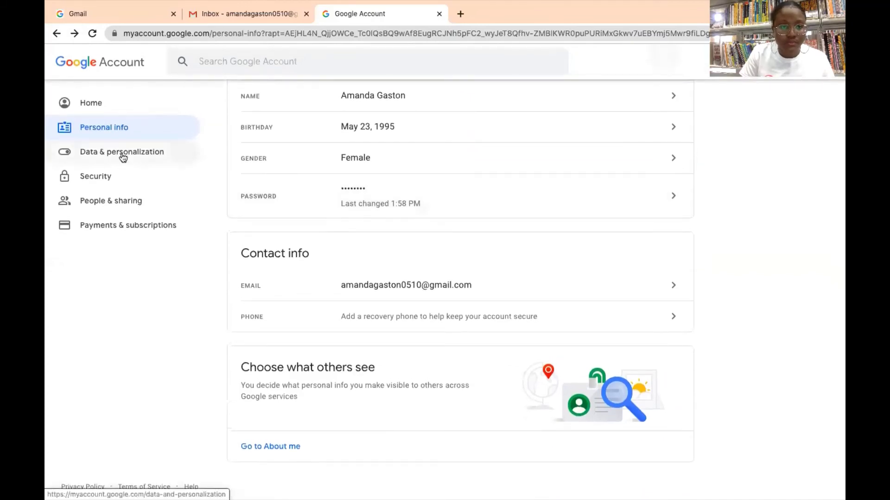
click(124, 156)
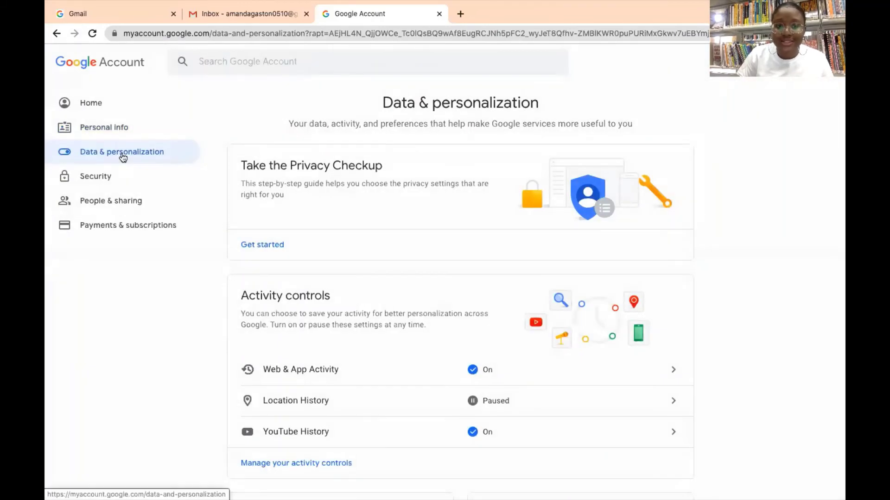
scroll(287, 301, down, 3)
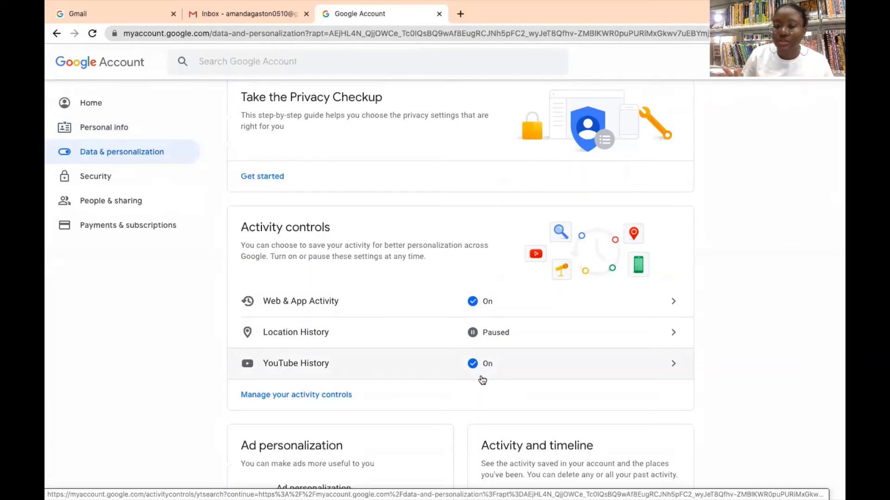
click(667, 327)
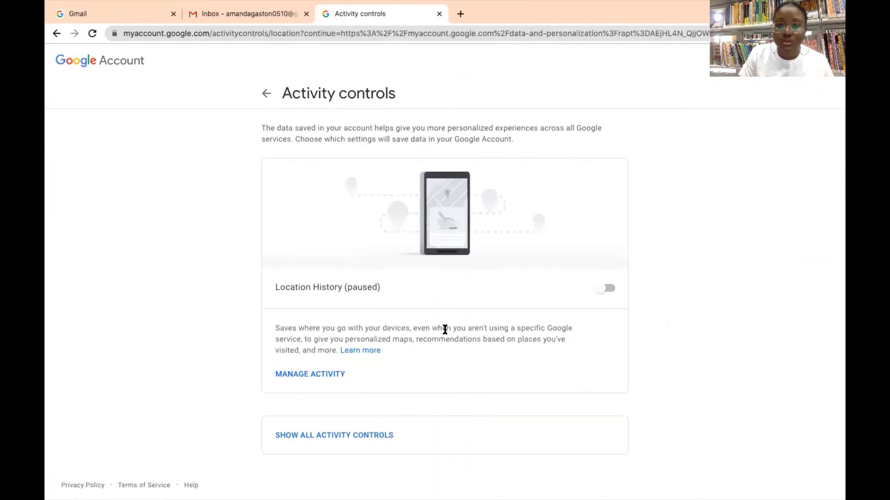
scroll(445, 330, left, 5)
scroll(444, 329, down, 8)
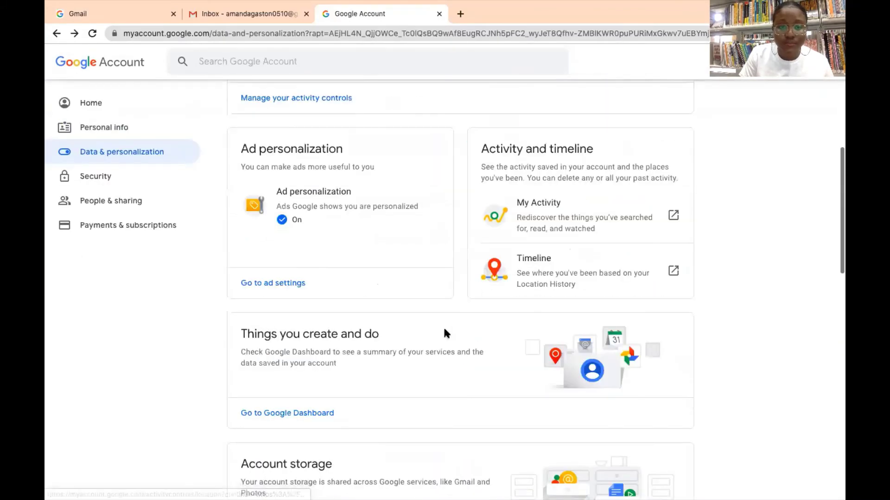
scroll(443, 331, down, 5)
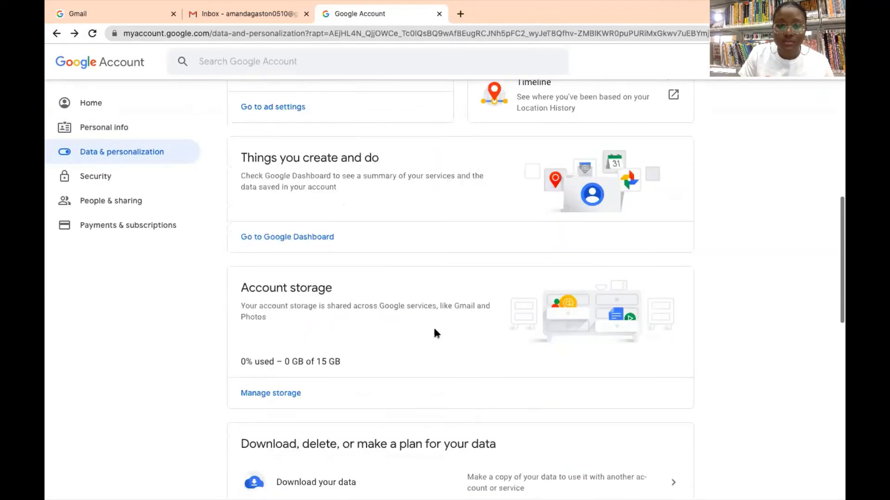
Go to Security, scroll to 'Ways we can verify it's you', and choose Recovery email.
click(98, 177)
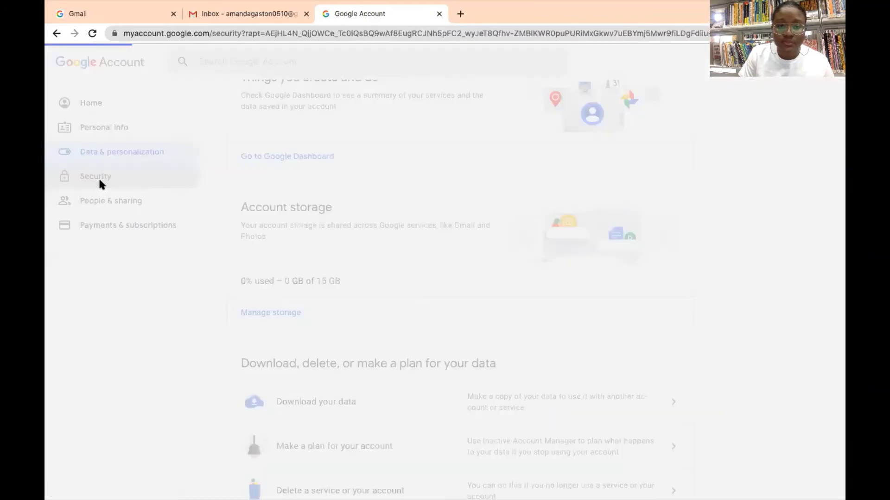
scroll(349, 240, down, 3)
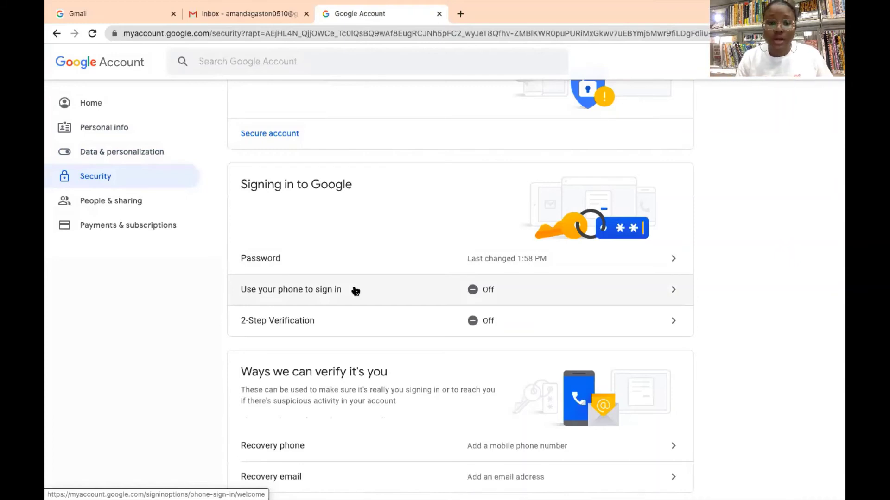
scroll(355, 291, down, 2)
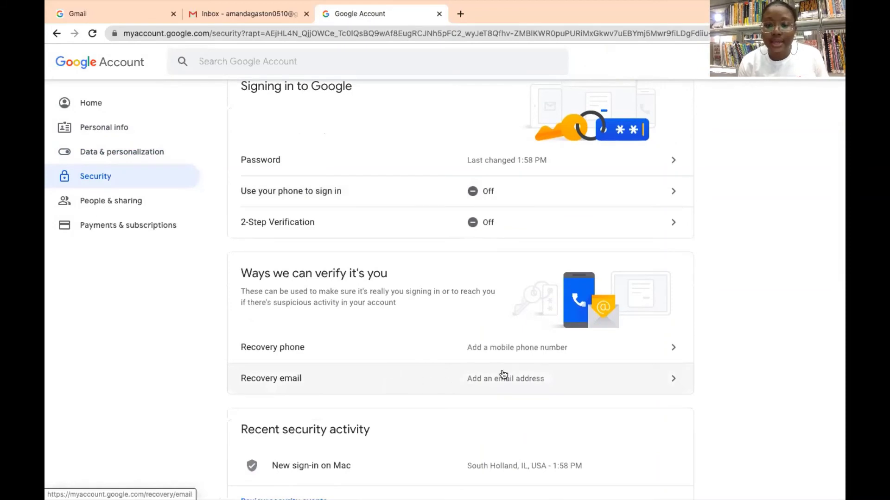
click(502, 387)
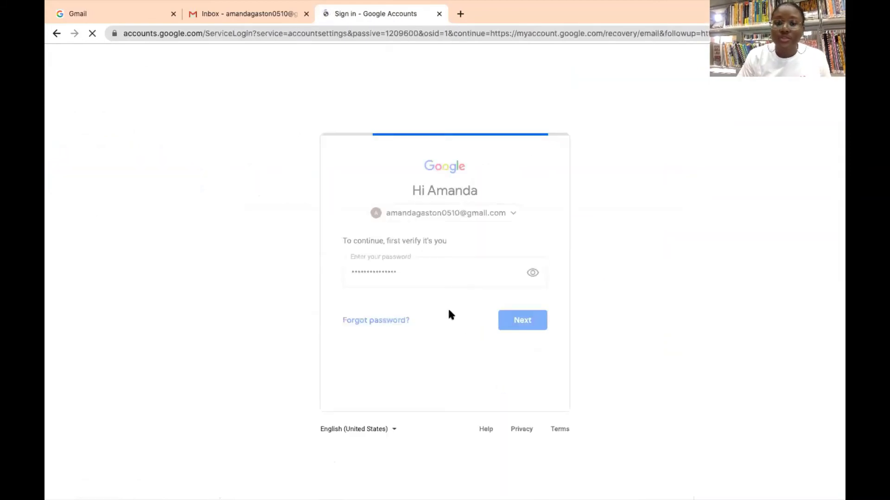
Re-enter the account password to verify identity.
click(467, 276)
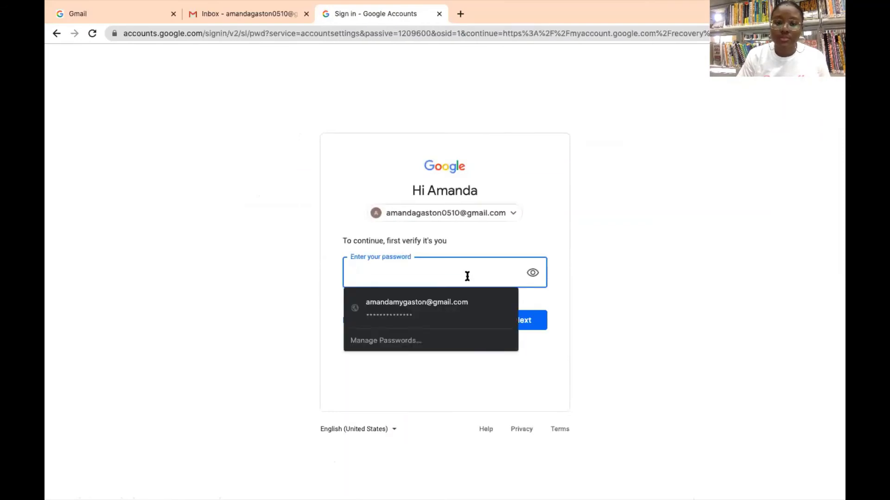
text(******)
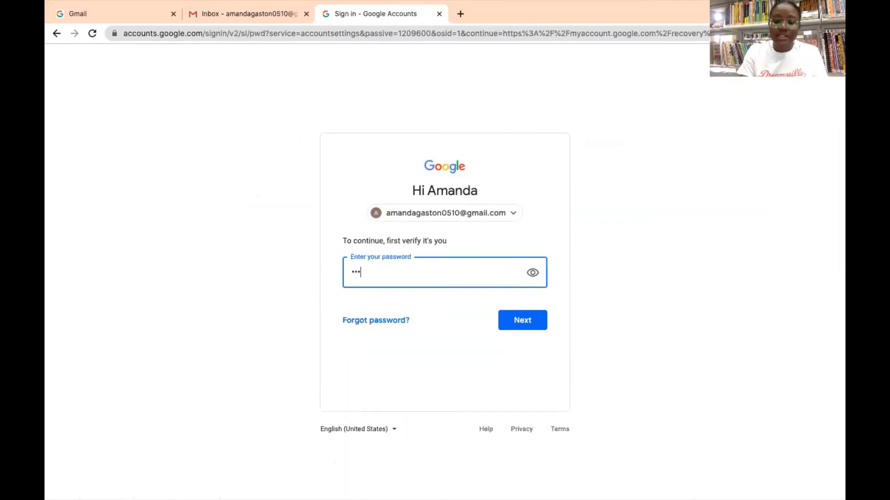
text(*******)
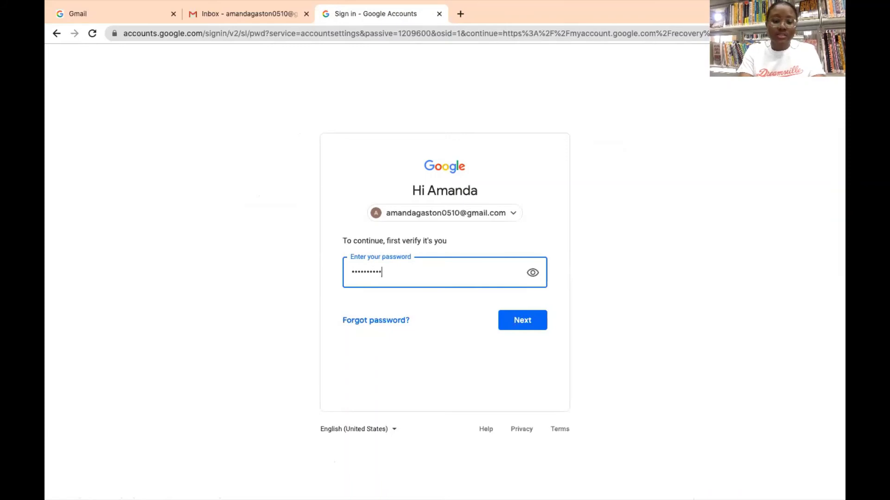
text(**)
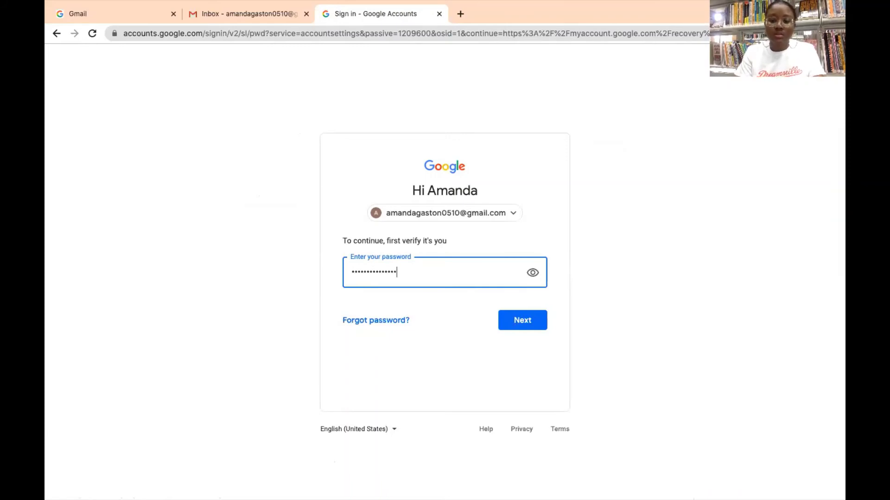
click(526, 316)
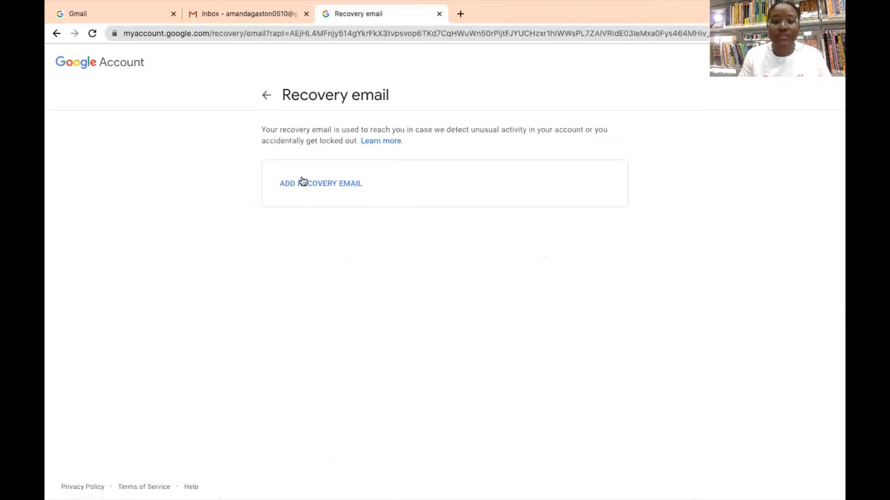
Enter the recovery email address, fixing typos, save it, and return to Security.
click(301, 180)
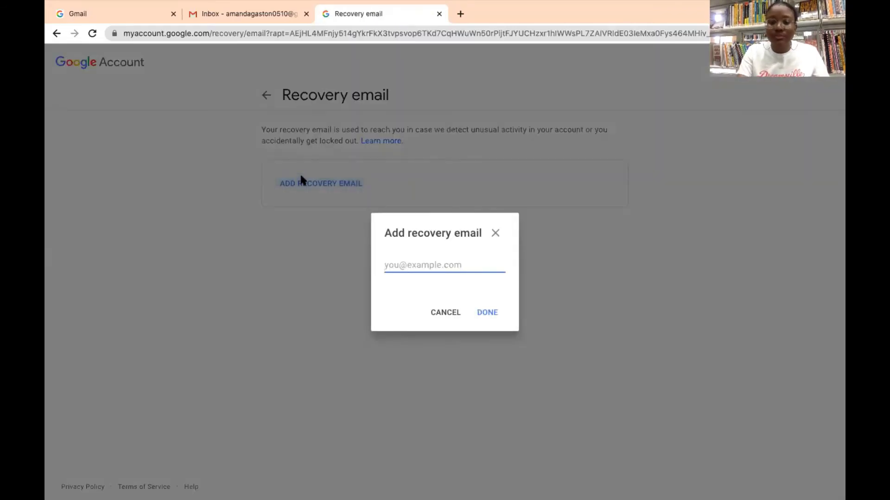
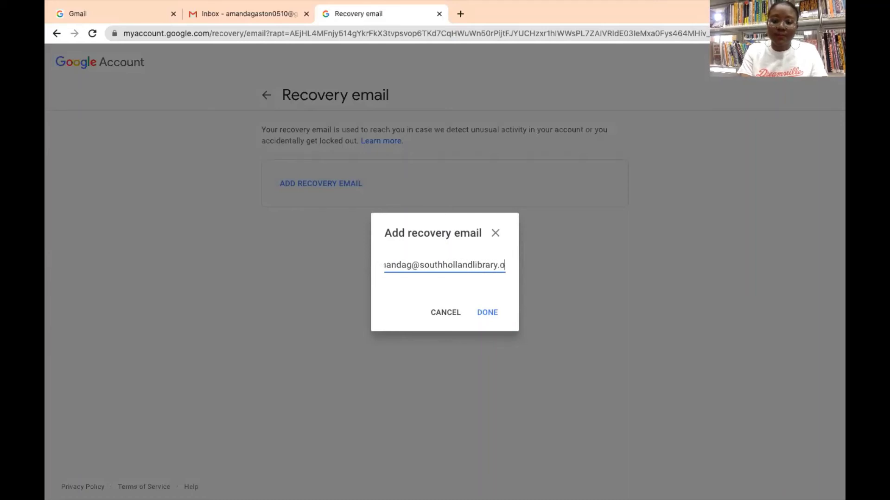
click(494, 309)
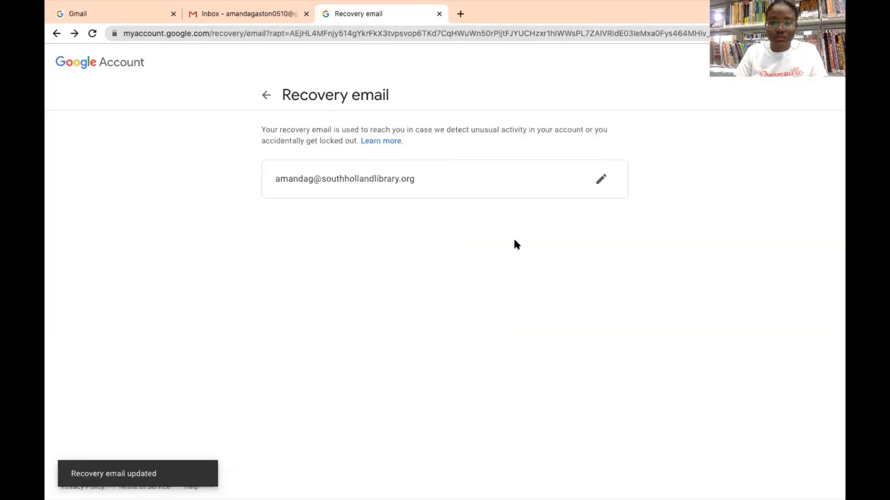
click(267, 93)
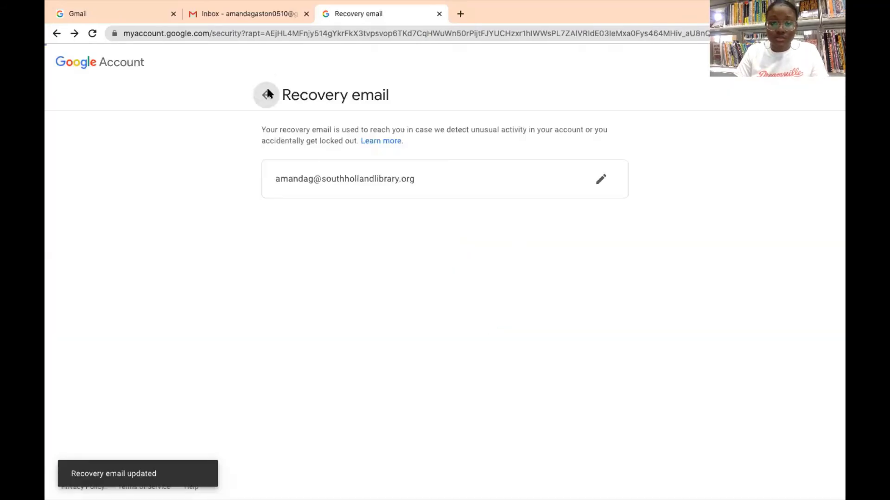
Scroll the Security page to review the new recovery email, recent activity and signed-in devices.
scroll(482, 415, down, 3)
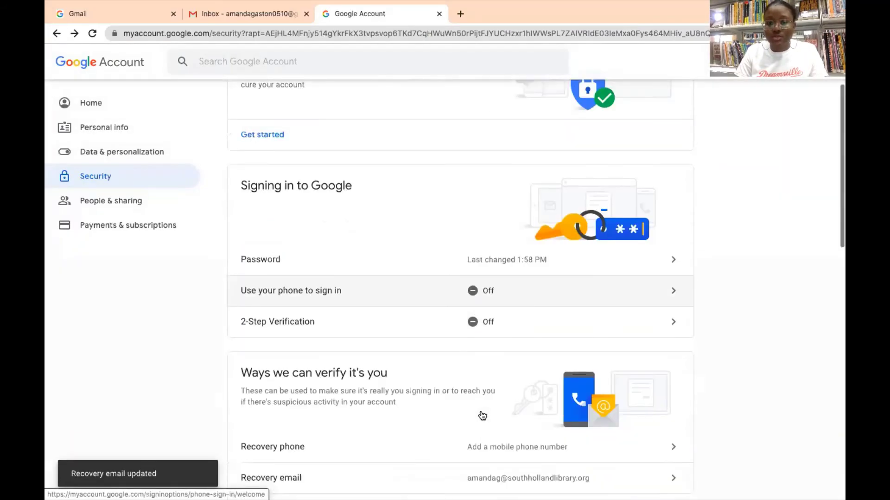
scroll(482, 416, down, 4)
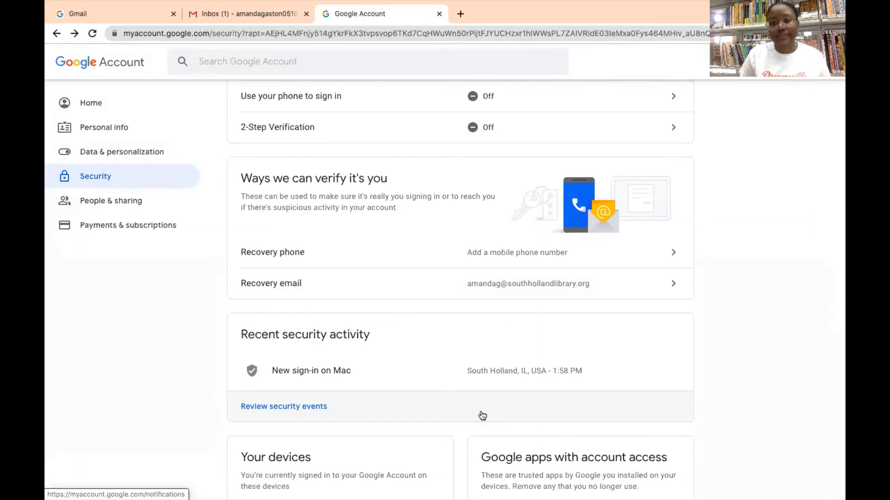
scroll(482, 416, down, 6)
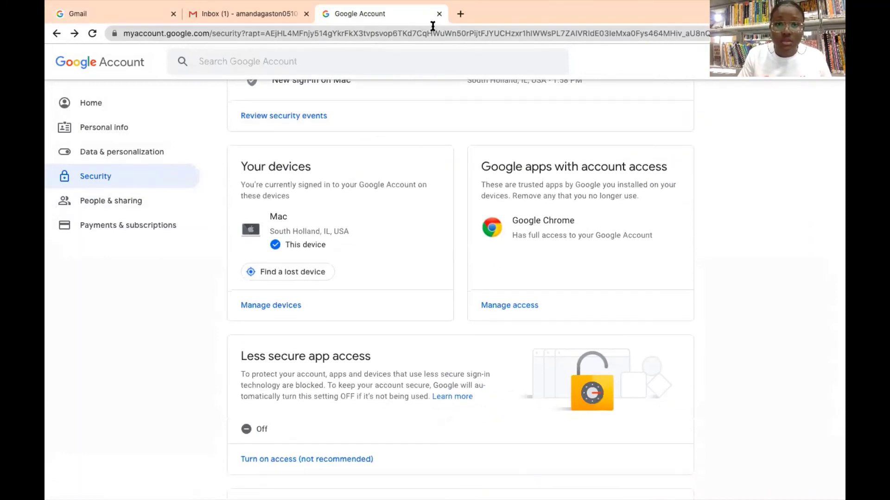
Read the 'Recovery email was changed' alert in the Gmail inbox and close the Google Account tab.
click(254, 14)
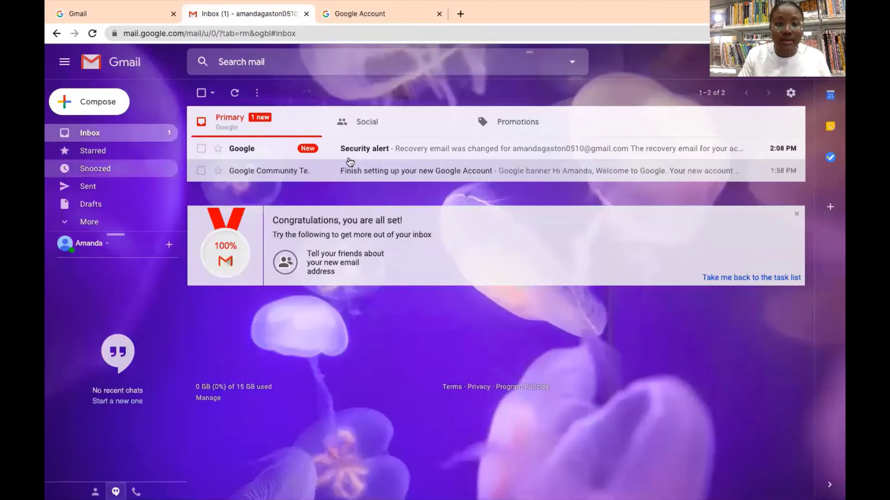
click(367, 149)
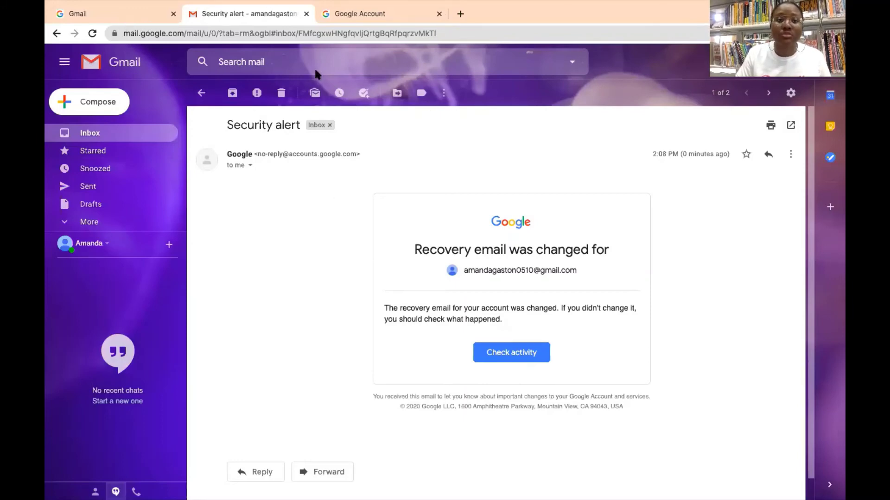
drag(199, 17, 307, 16)
click(305, 14)
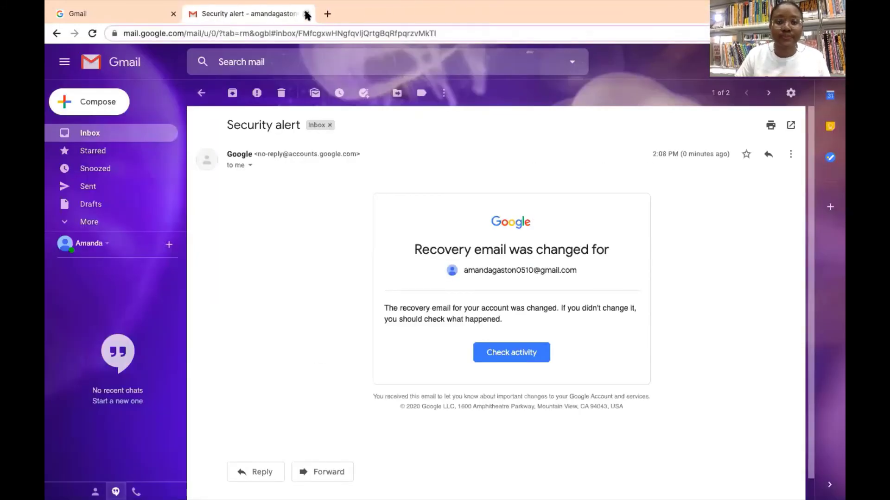
Sign out of Gmail from the profile avatar menu.
click(828, 76)
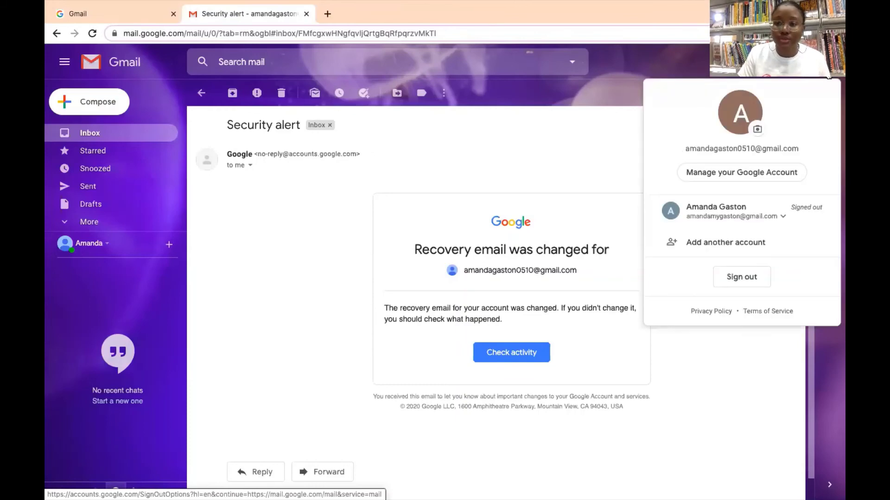
click(748, 276)
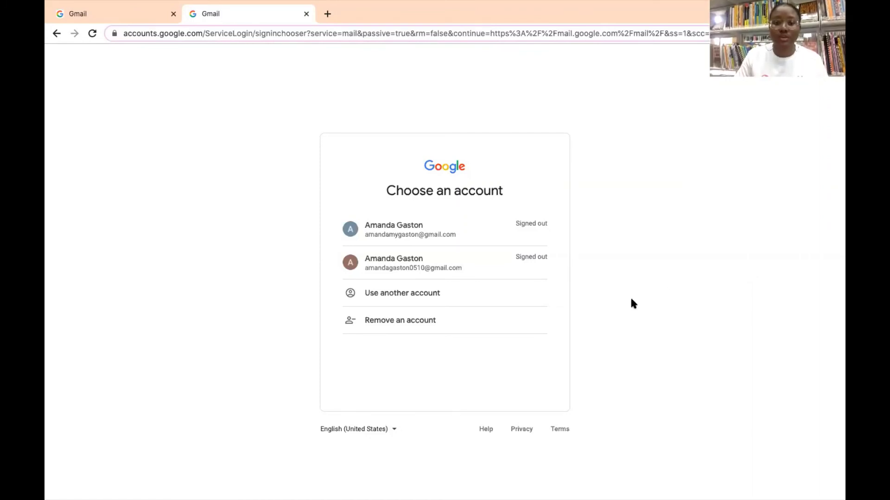
Remove the second account from this browser's account chooser and confirm the removal.
click(391, 323)
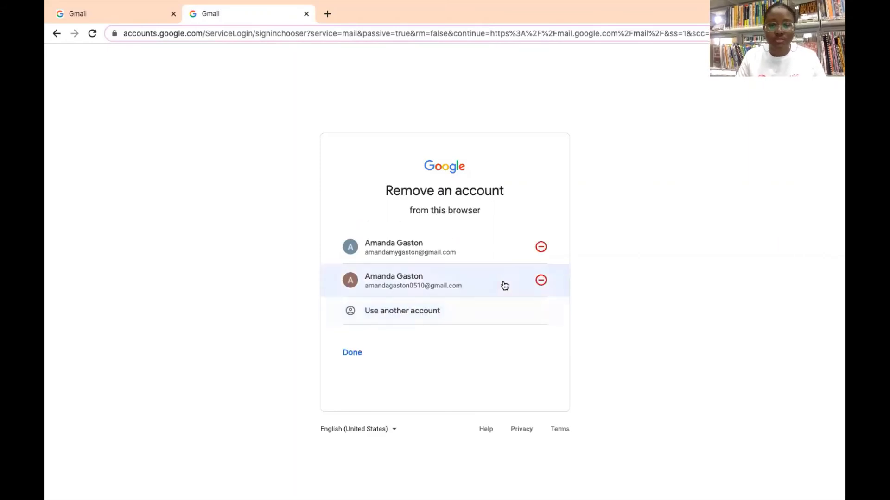
click(540, 280)
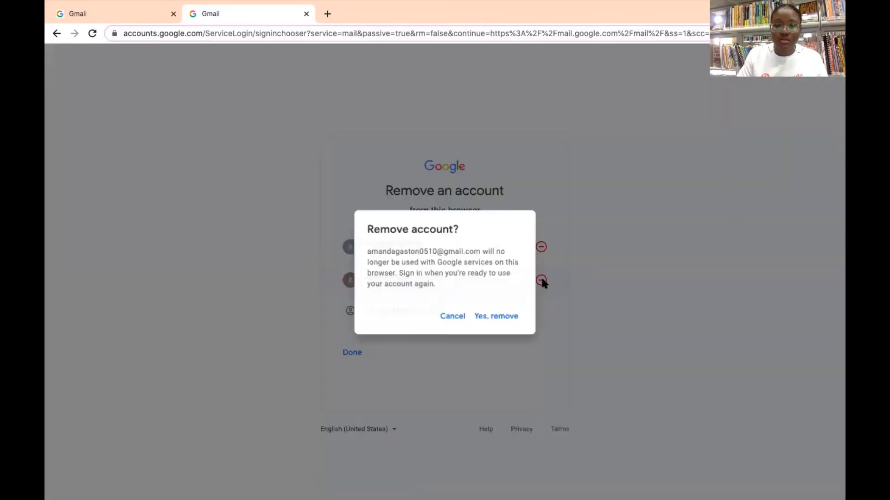
click(513, 319)
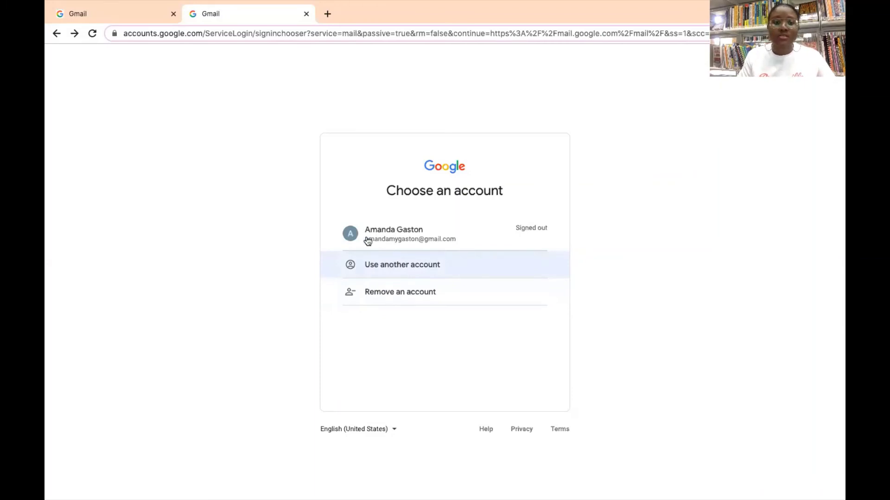
Close both old Gmail tabs and reopen Gmail through the New Tab page's Gmail link.
click(76, 10)
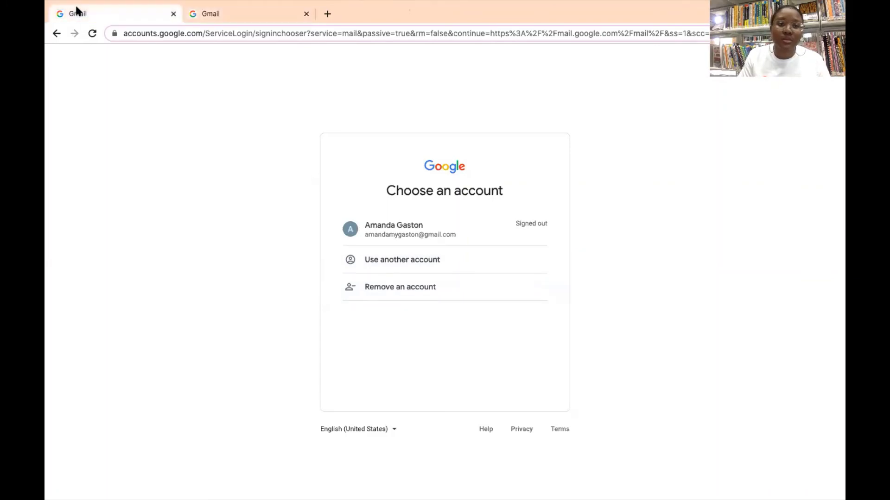
click(173, 13)
click(193, 14)
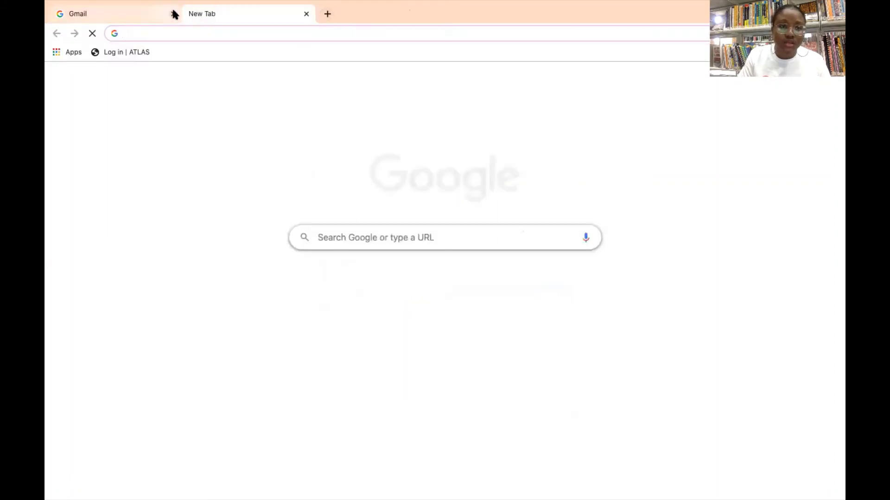
click(173, 14)
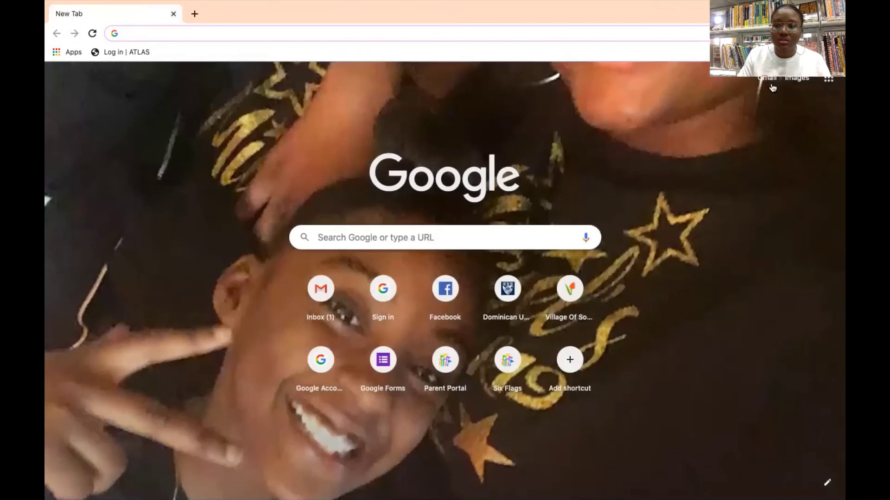
click(770, 85)
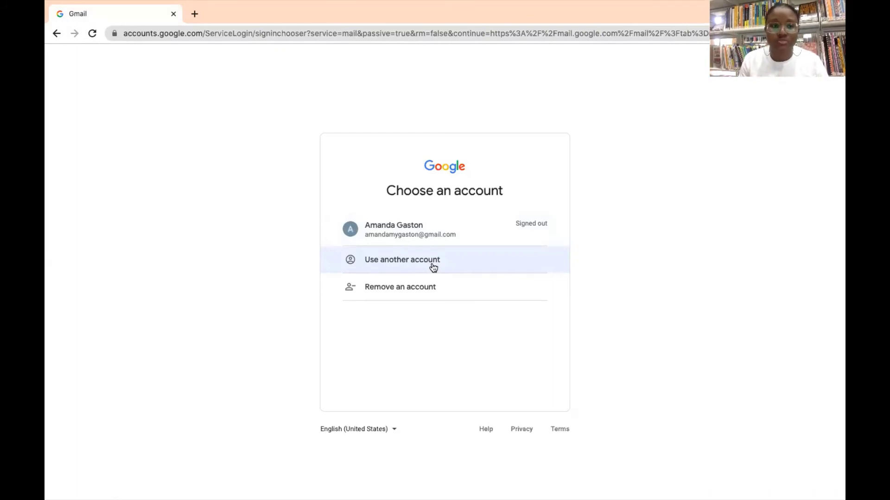
Sign in through Use another account, entering the second account's email address and password.
click(433, 264)
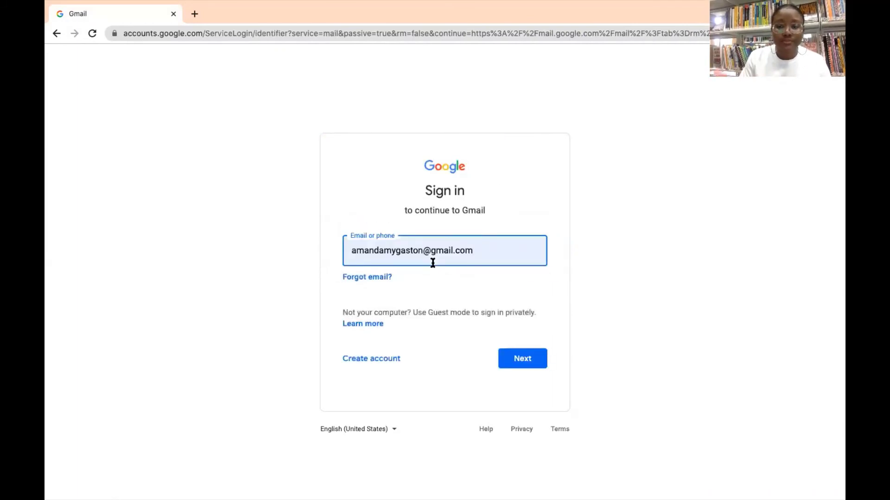
key(BackSpace)
key(BackSpace)
key(BackSpace)
key(BackSpace)
key(BackSpace)
key(BackSpace)
key(BackSpace)
key(BackSpace)
key(BackSpace)
key(BackSpace)
key(BackSpace)
key(BackSpace)
key(BackSpace)
key(BackSpace)
key(BackSpace)
key(BackSpace)
key(BackSpace)
key(BackSpace)
key(BackSpace)
key(BackSpace)
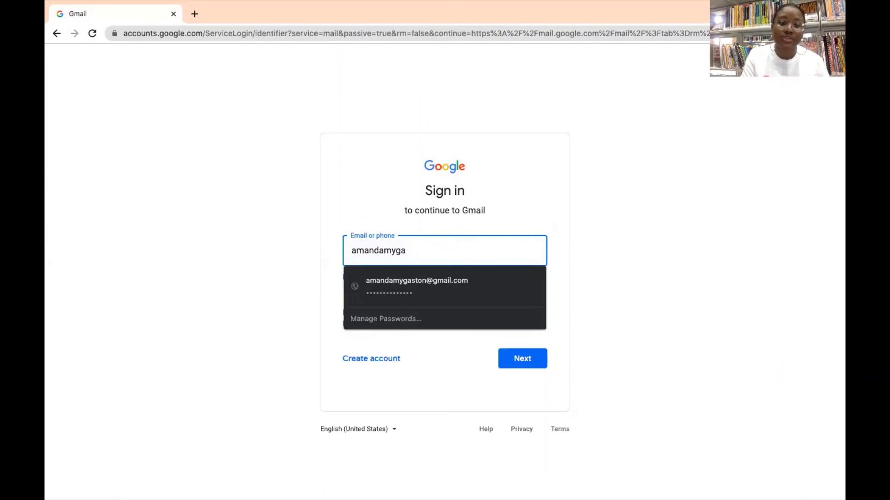
key(BackSpace)
key(BackSpace)
key(BackSpace)
key(BackSpace)
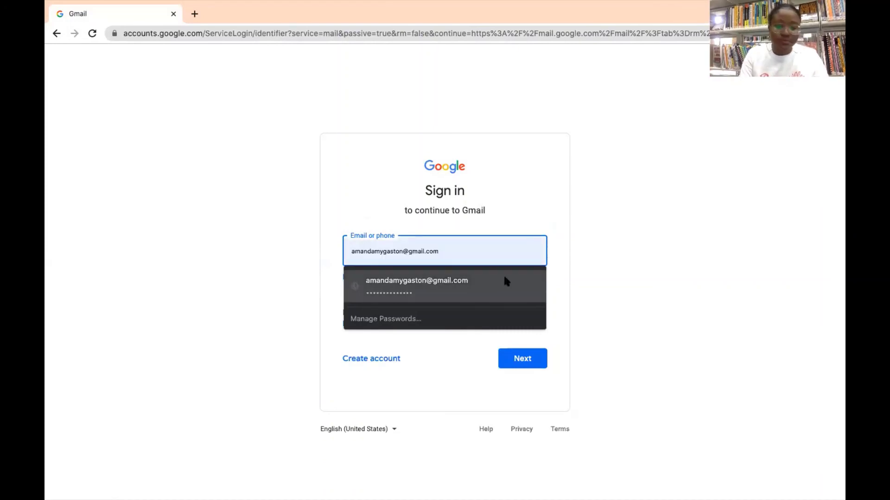
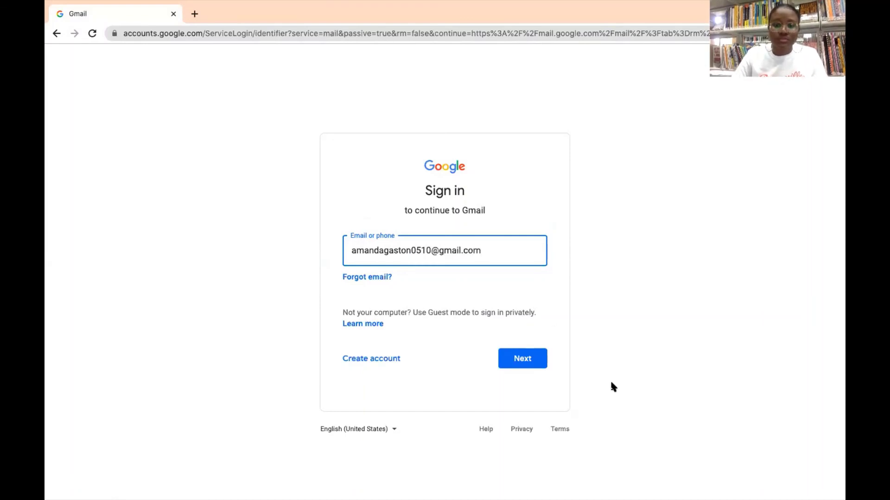
click(522, 357)
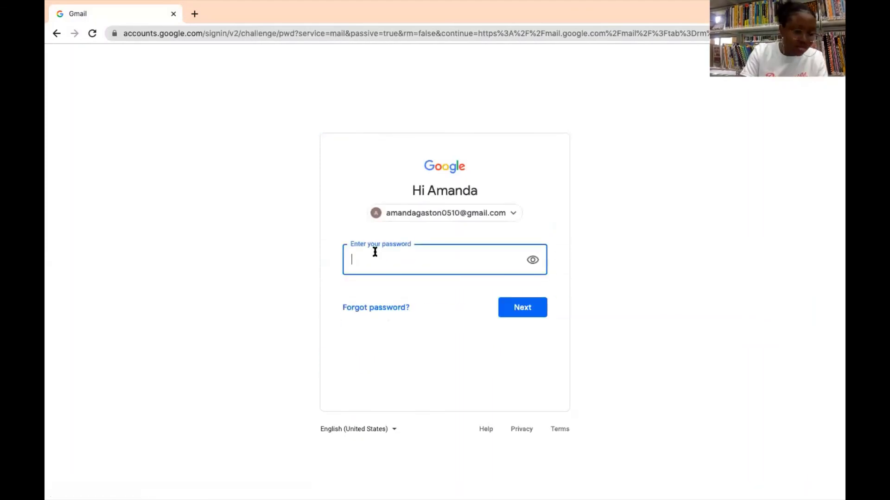
text(••••••••)
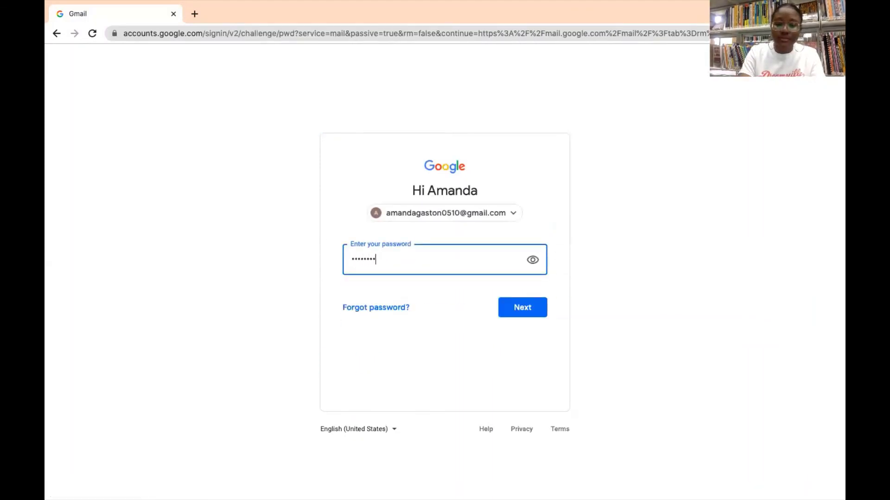
text(••••)
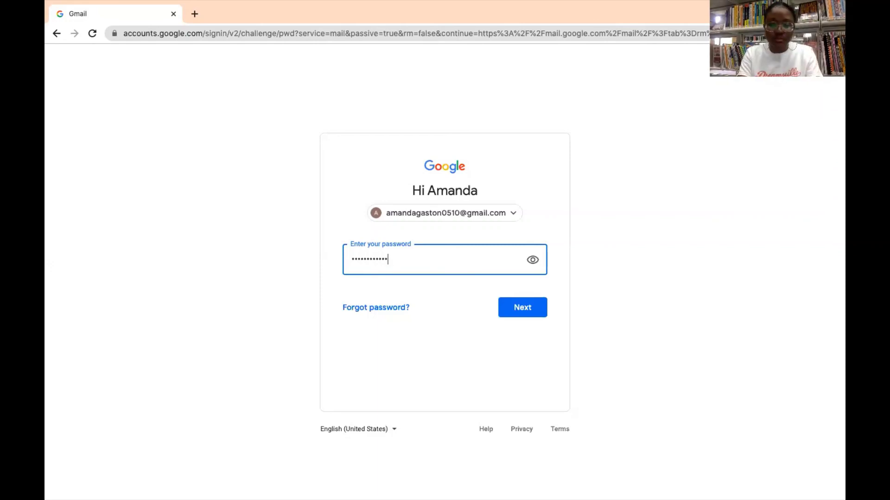
text(••)
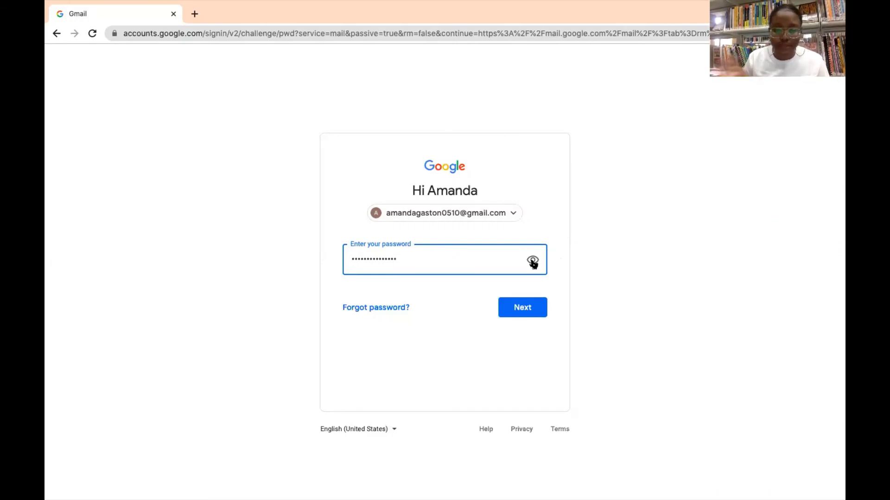
click(524, 307)
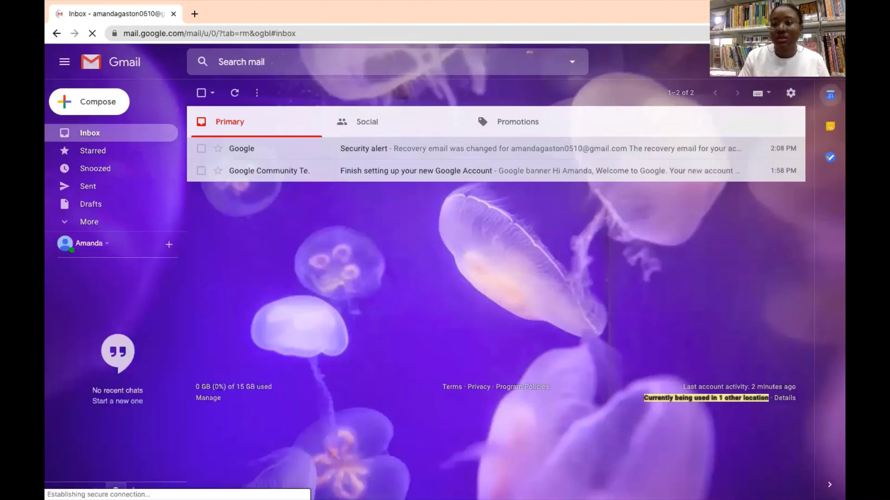
Sign out of Gmail again from the profile avatar menu.
click(830, 62)
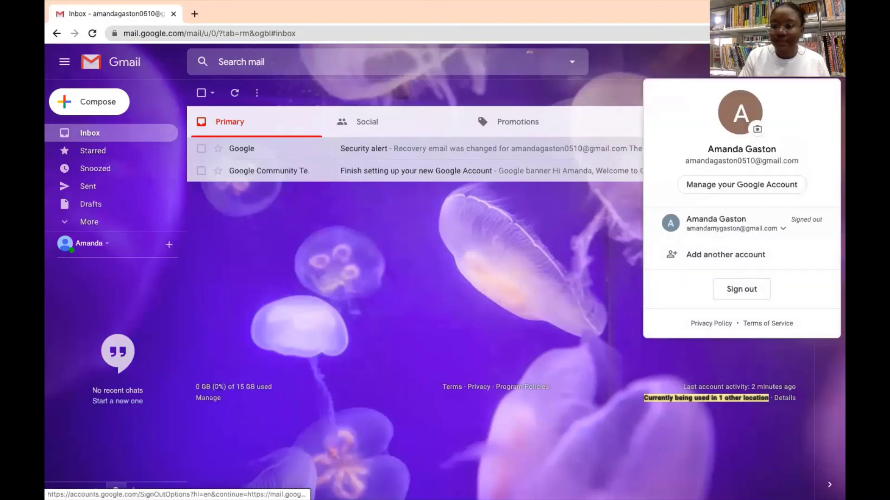
click(740, 286)
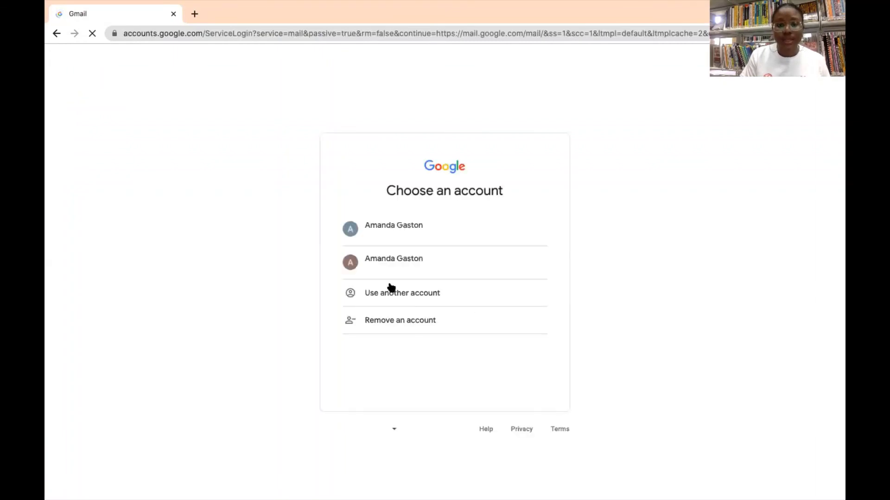
Remove the second account from the chooser, then close the Gmail tab, leaving a new tab.
click(402, 324)
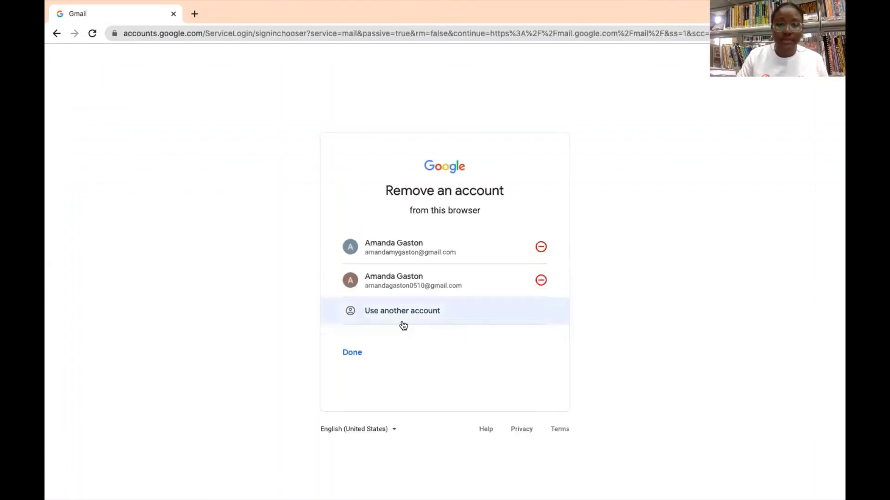
click(541, 282)
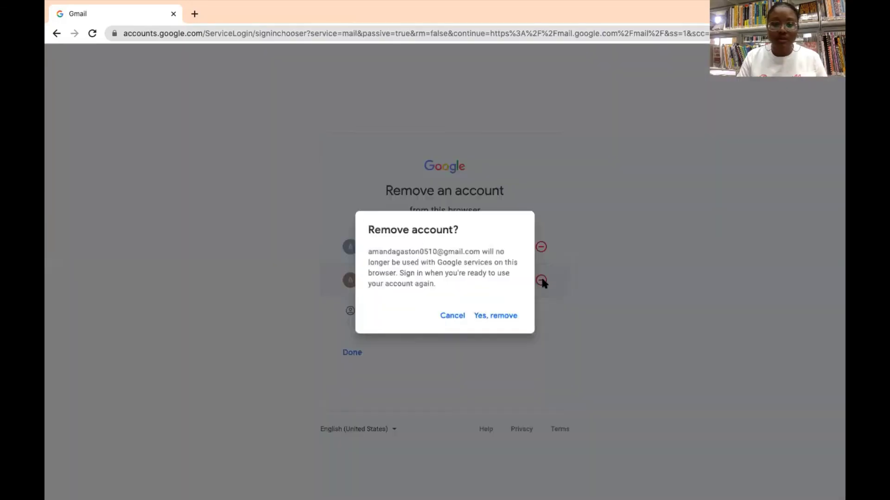
click(500, 318)
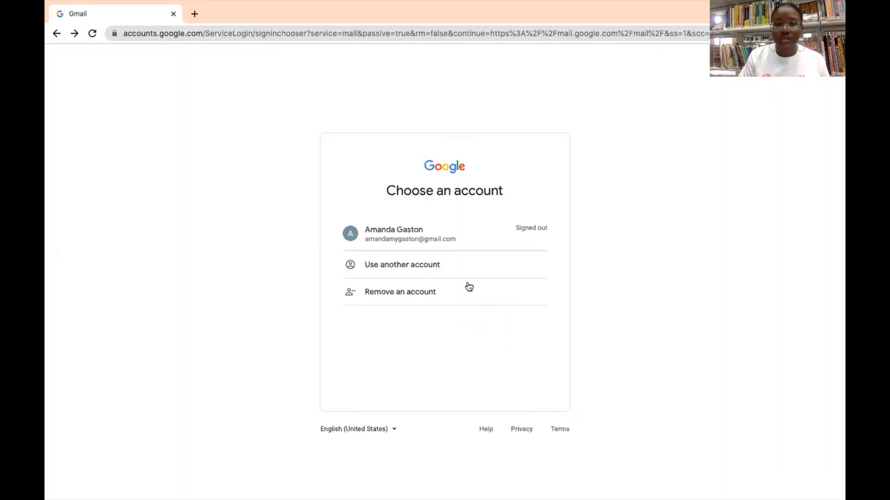
click(196, 14)
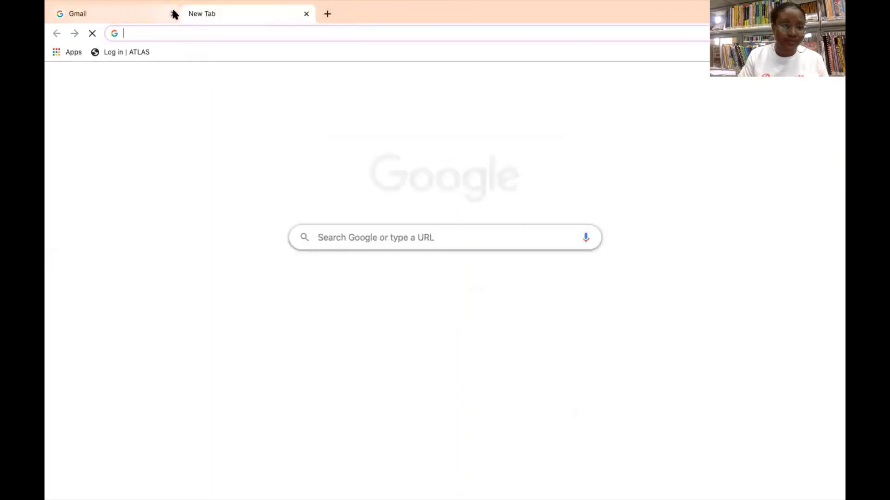
click(174, 14)
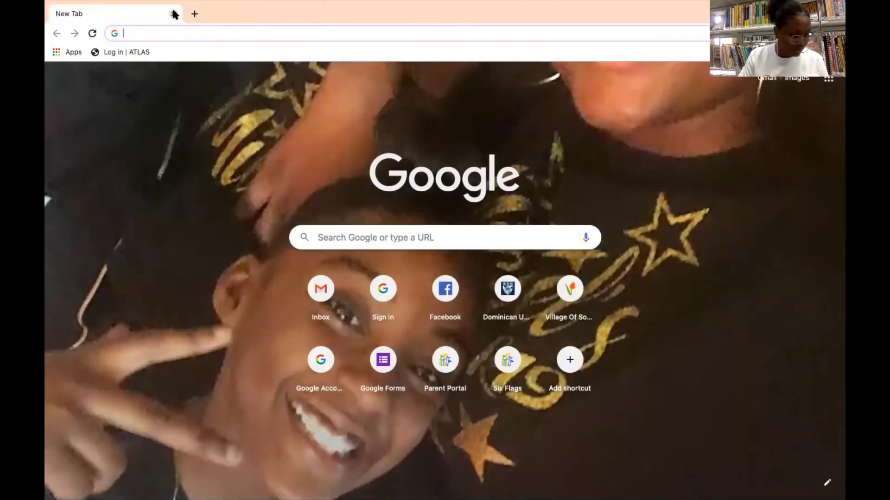